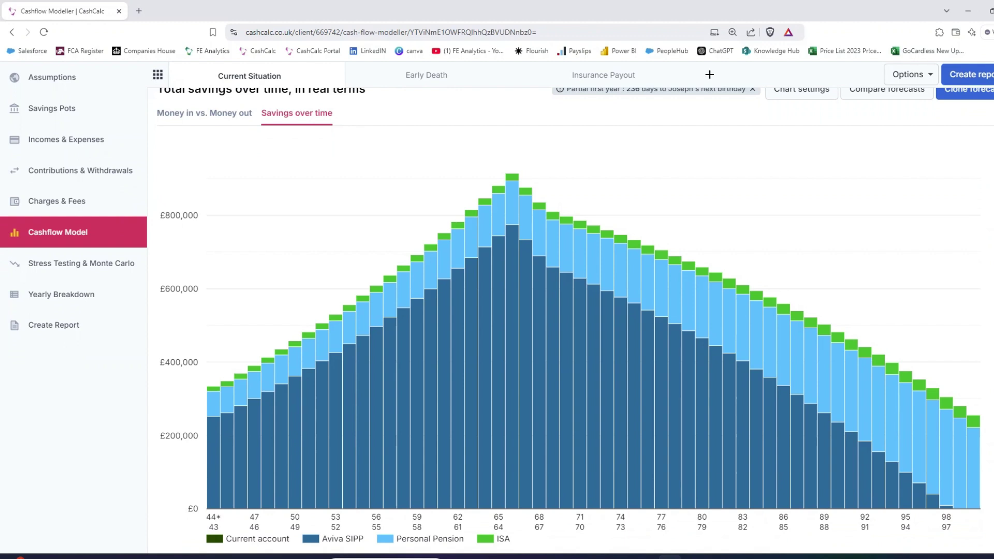
# - Examine the Aviva SIPP values at successive ages in the Current Situation forecast's savings-over-time chart
pyautogui.scroll(2, 970, 222)
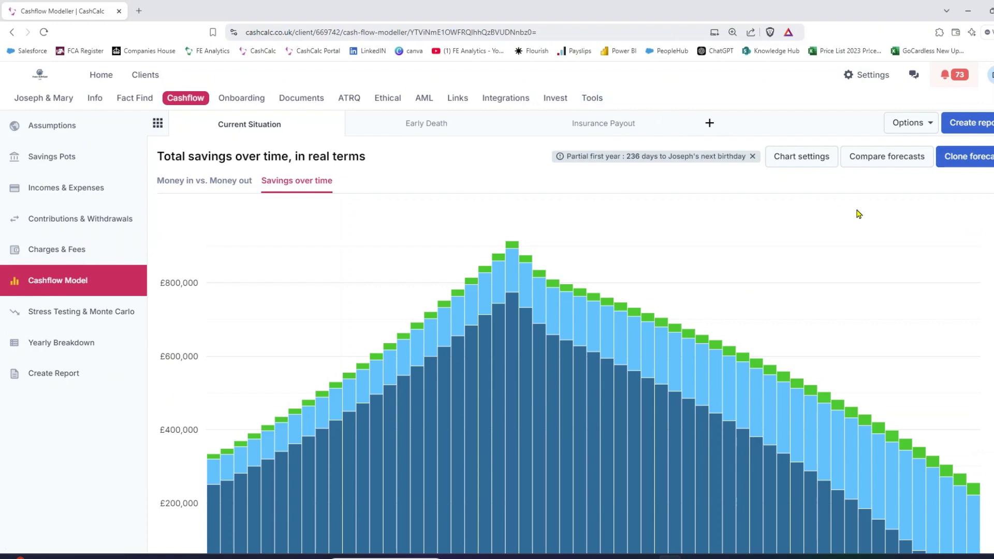
pyautogui.scroll(-2, 859, 214)
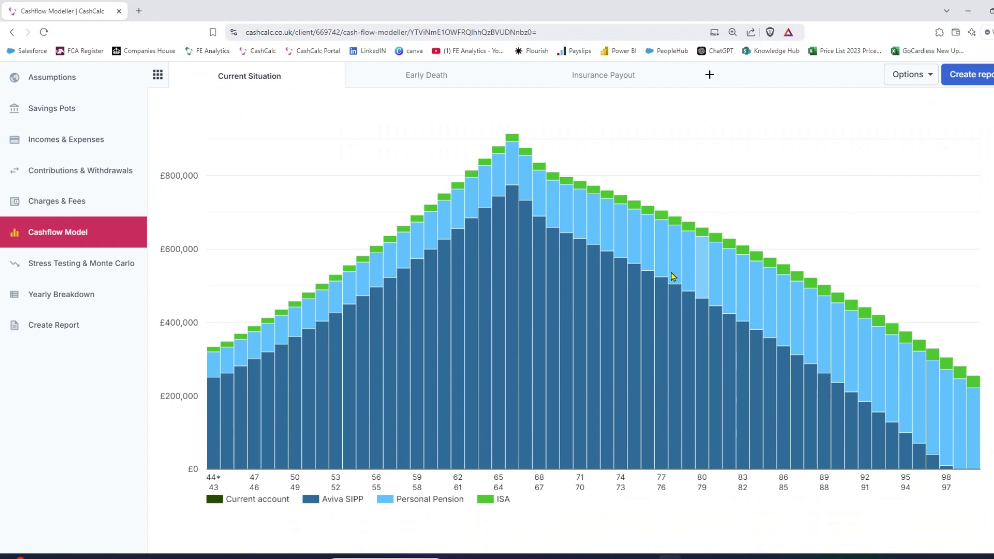
pyautogui.moveTo(210, 407)
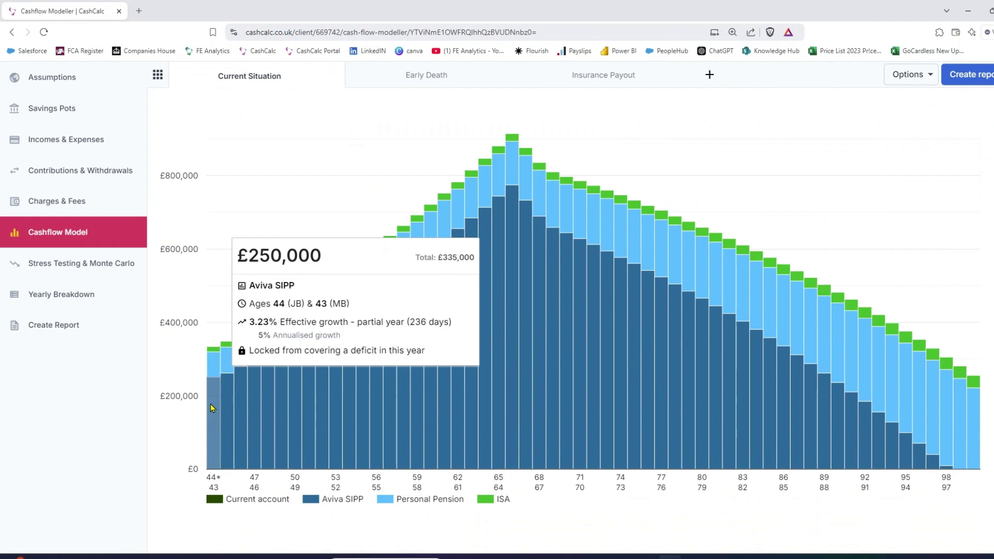
pyautogui.moveTo(245, 401)
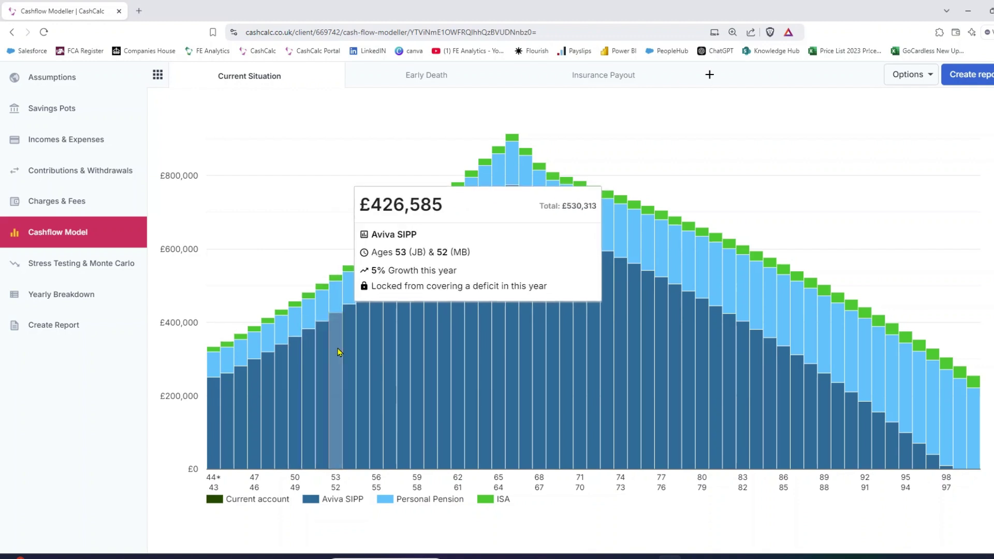
pyautogui.moveTo(515, 300)
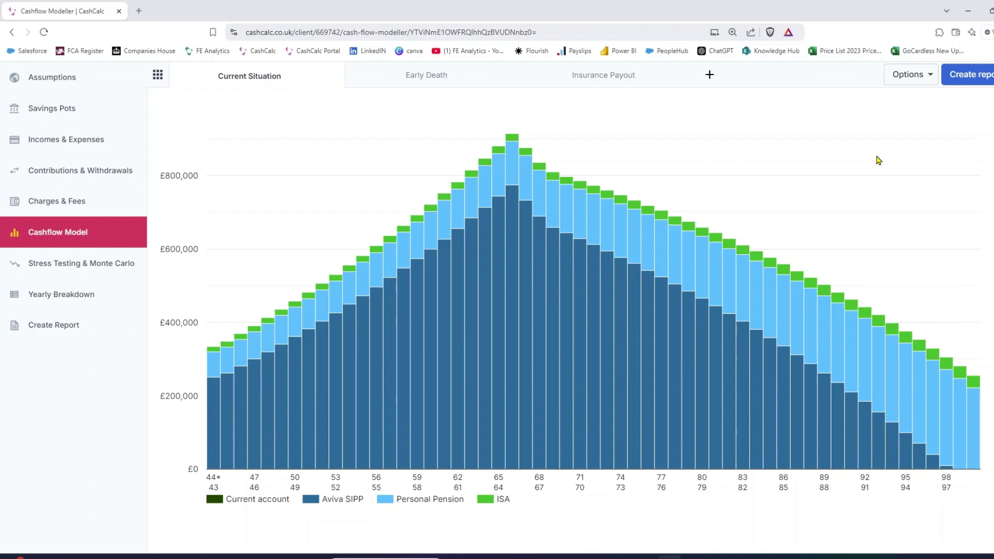
# - Open the Early Death forecast and examine its savings-over-time chart from the first year through age 100
pyautogui.click(429, 86)
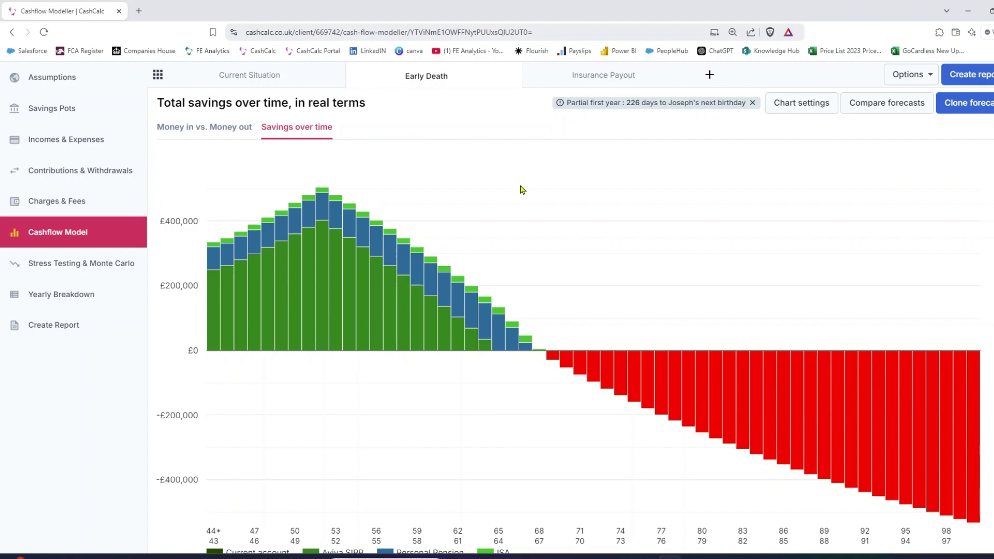
pyautogui.moveTo(218, 301)
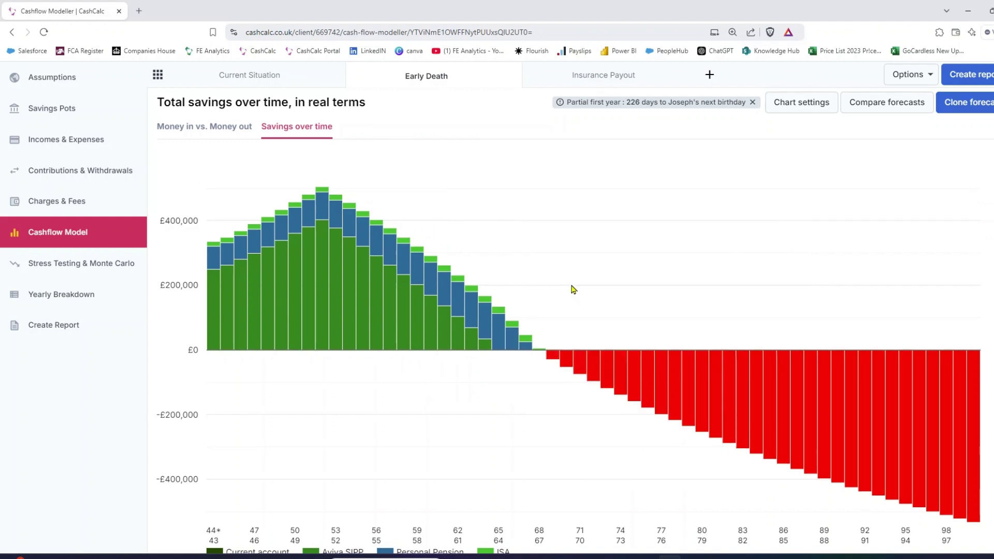
pyautogui.scroll(-1, 574, 289)
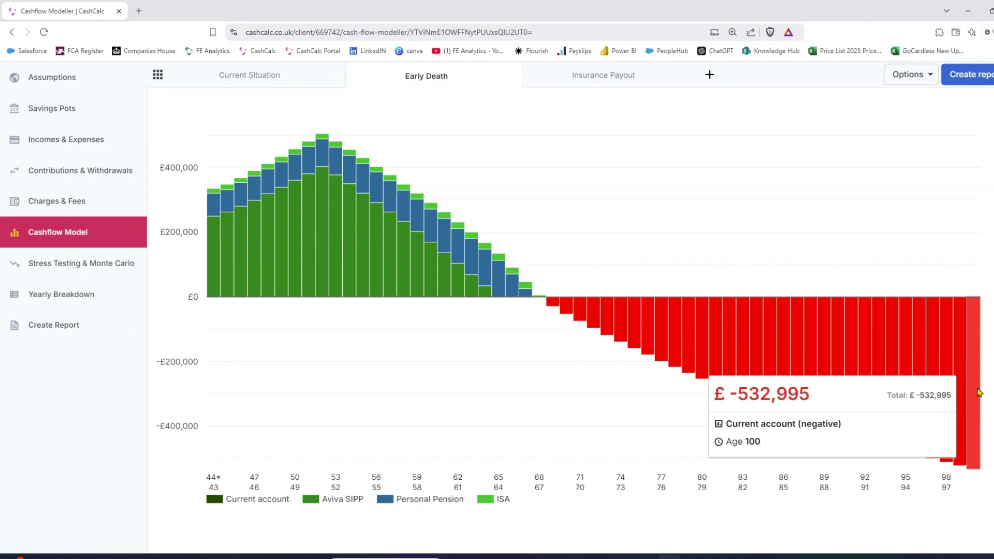
# - Open the Insurance Payout forecast and examine its full savings-over-time chart
pyautogui.scroll(1, 934, 275)
pyautogui.click(601, 136)
pyautogui.scroll(-1, 885, 247)
pyautogui.scroll(-2, 884, 247)
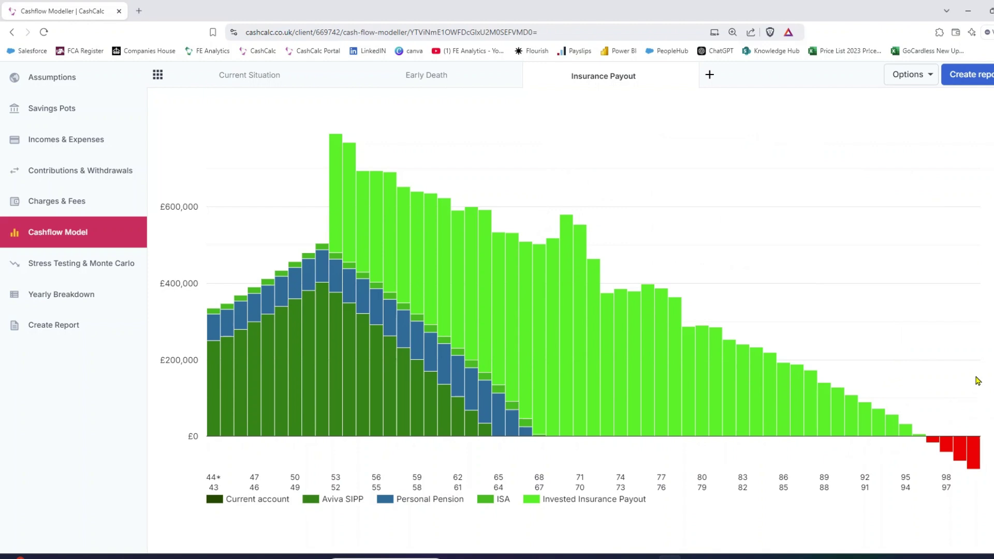
pyautogui.scroll(3, 974, 370)
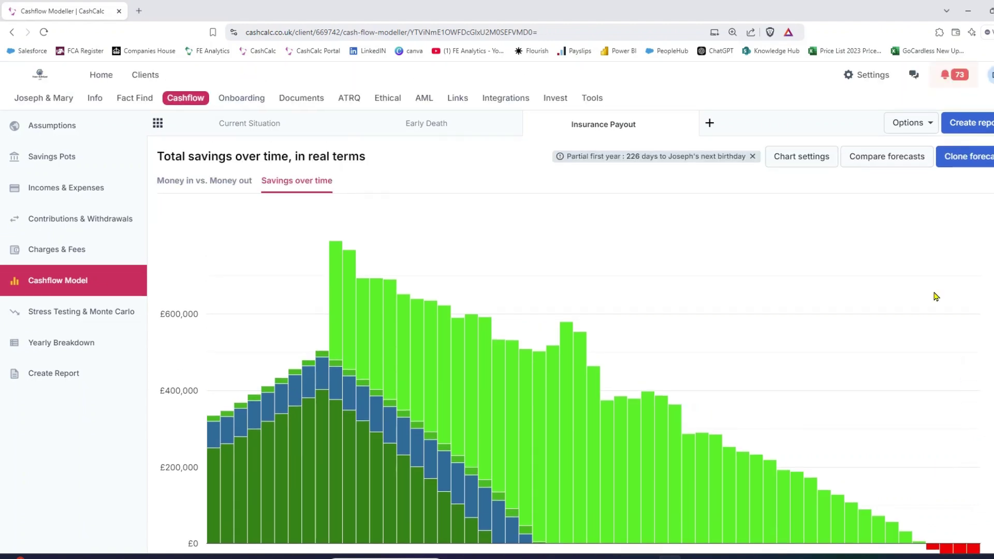
# - Compare the Insurance Payout forecast with the Early Death forecast, then close the comparison
pyautogui.click(900, 165)
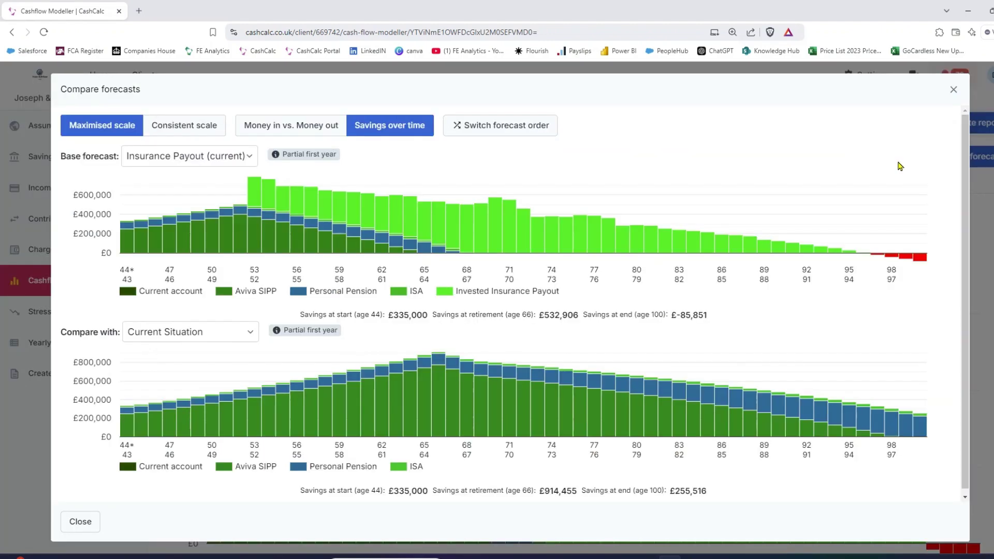
pyautogui.click(213, 335)
pyautogui.click(190, 366)
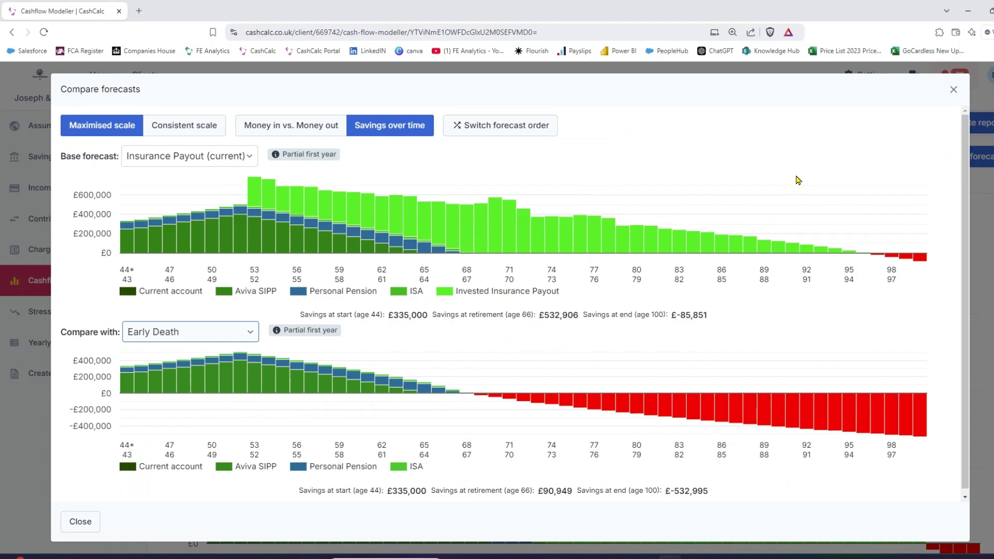
pyautogui.click(954, 89)
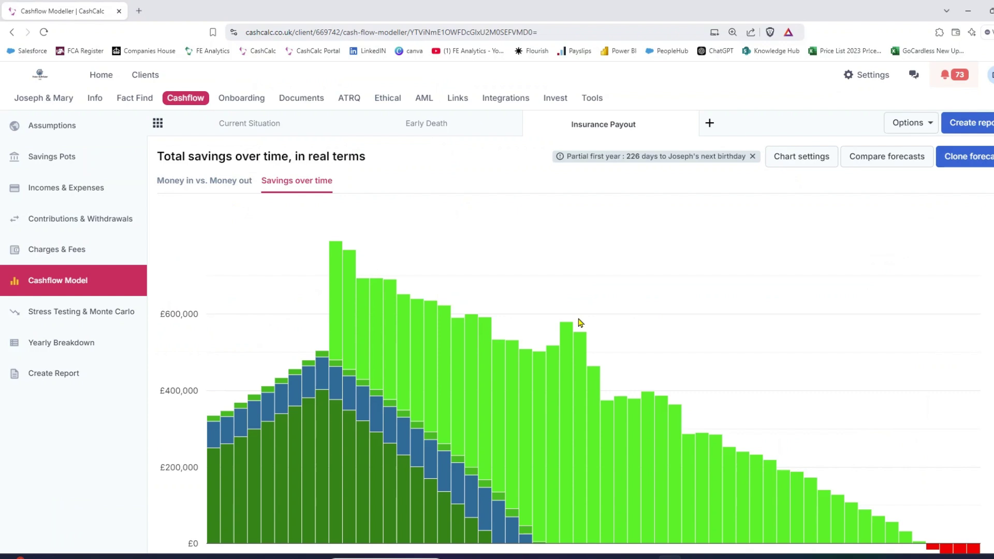
# - Review the Current Situation forecast's savings pots, incomes and expenses, contributions and withdrawals, and cashflow chart
pyautogui.click(238, 130)
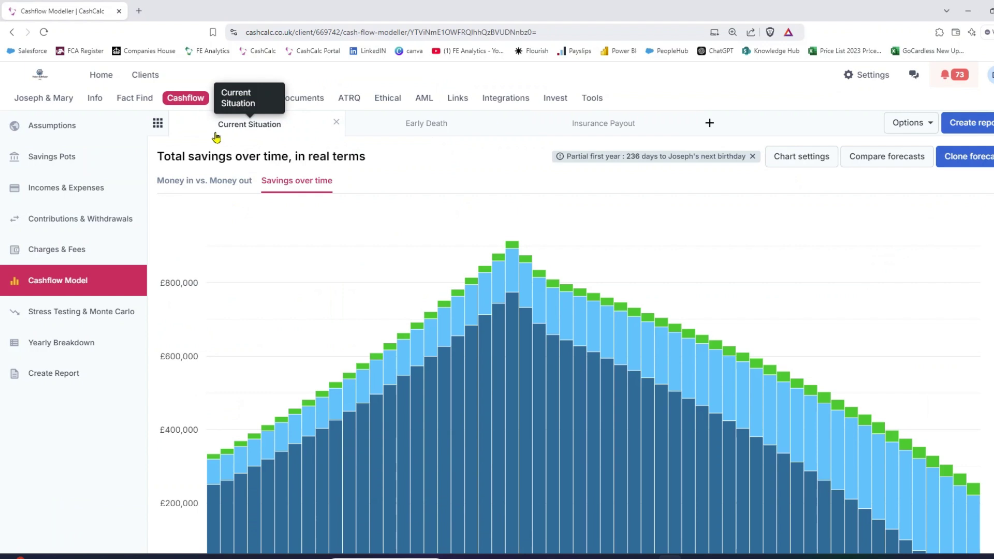
pyautogui.click(75, 163)
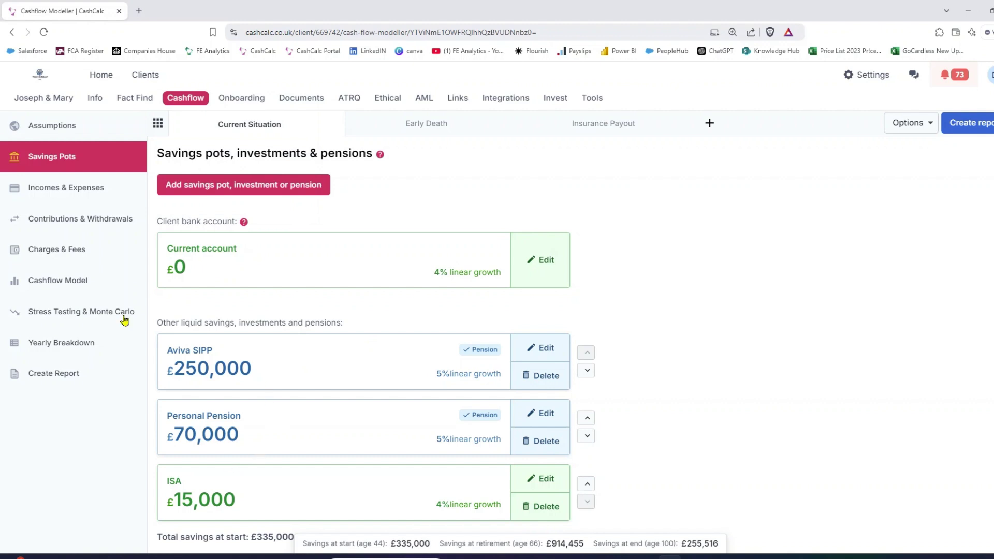
pyautogui.click(77, 202)
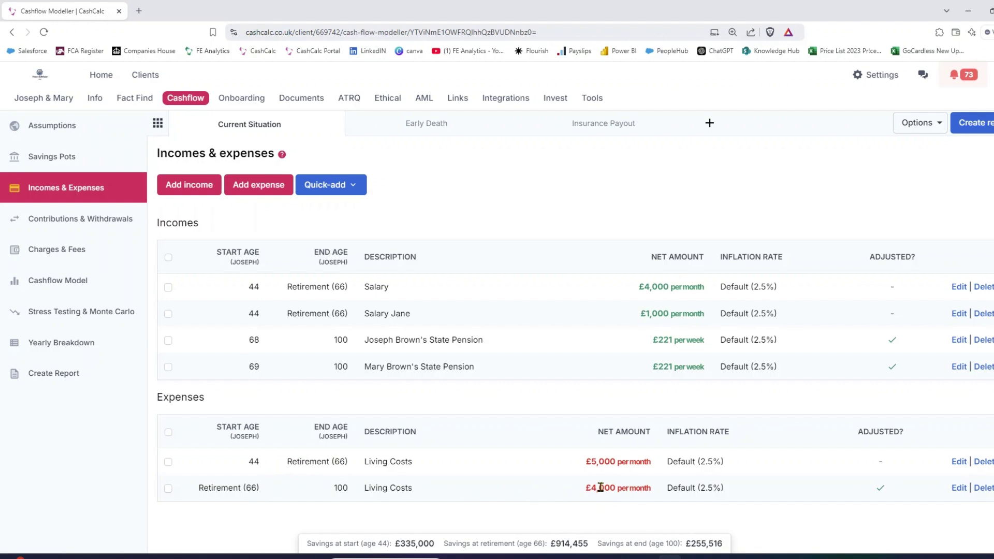
pyautogui.click(108, 229)
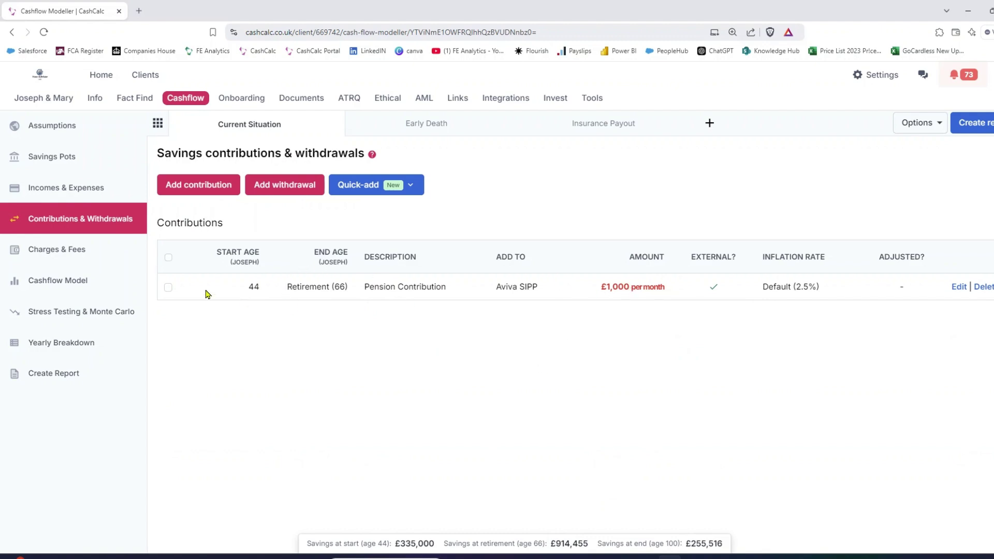
pyautogui.click(108, 288)
pyautogui.scroll(-1, 307, 371)
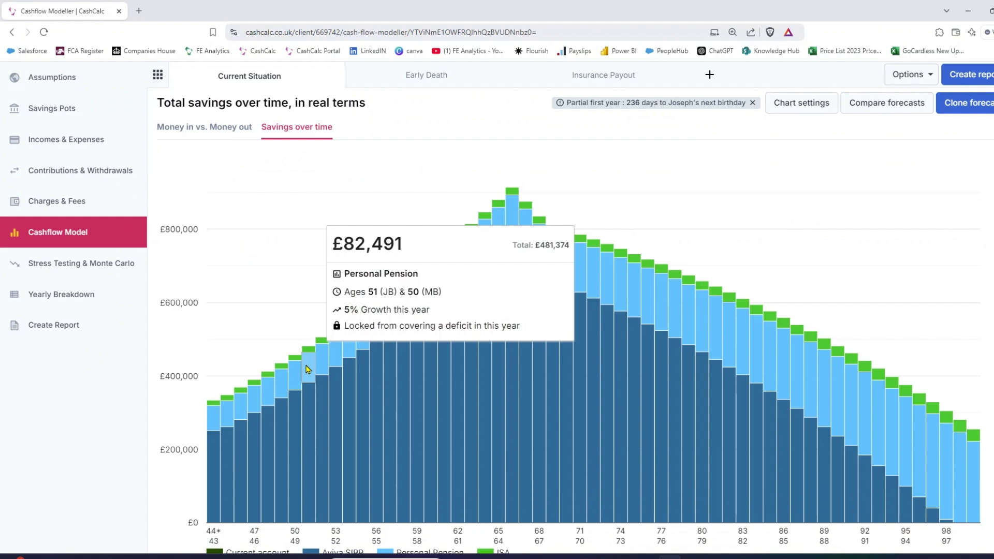
pyautogui.scroll(1, 389, 242)
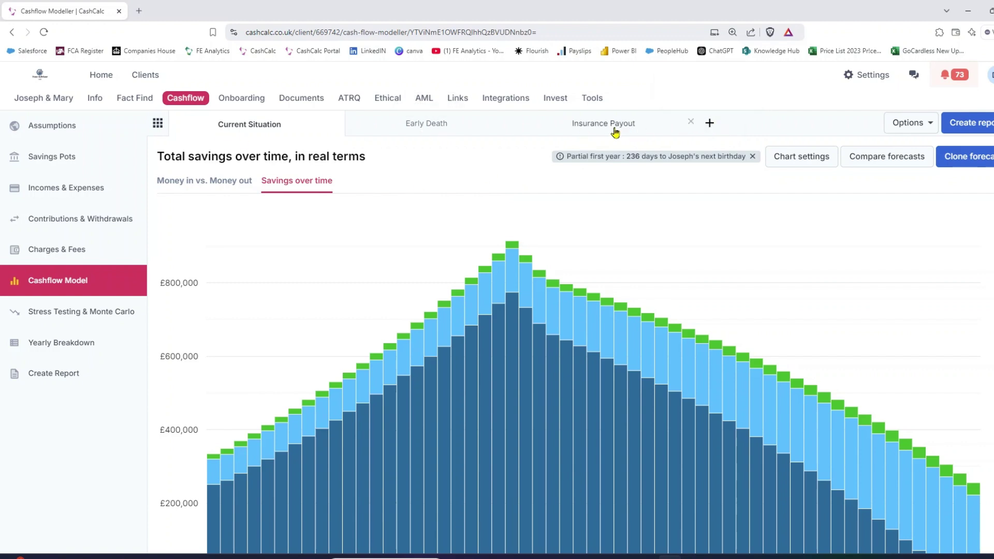
# - Open the Early Death forecast's assumptions and preview adding an Other event at age 52 to the timeline without saving it
pyautogui.click(416, 125)
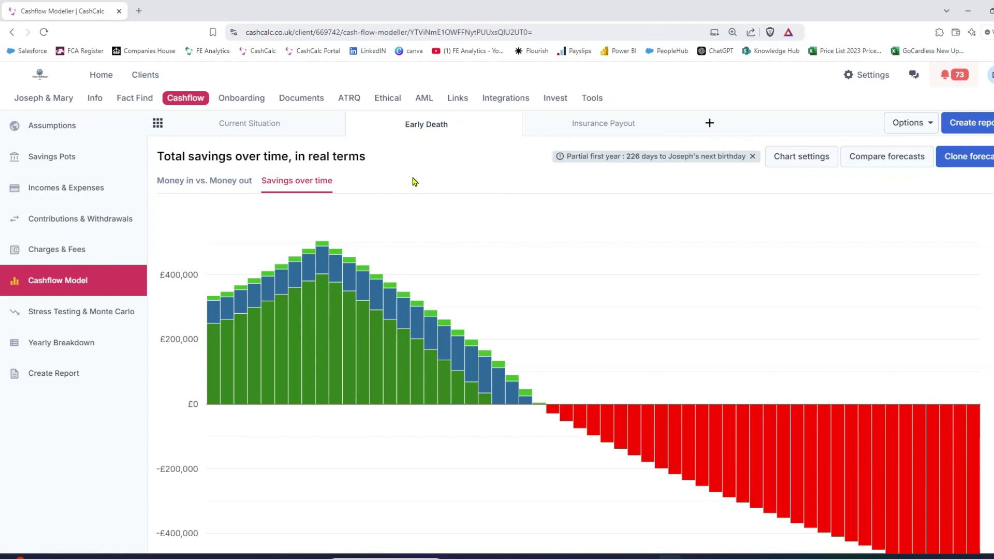
pyautogui.click(88, 131)
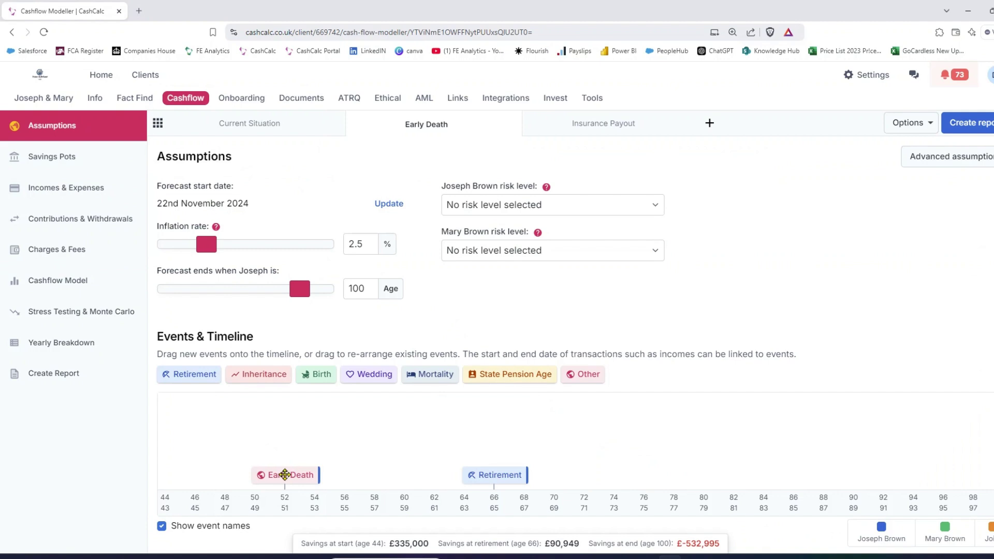
pyautogui.moveTo(585, 376); pyautogui.dragTo(283, 455)
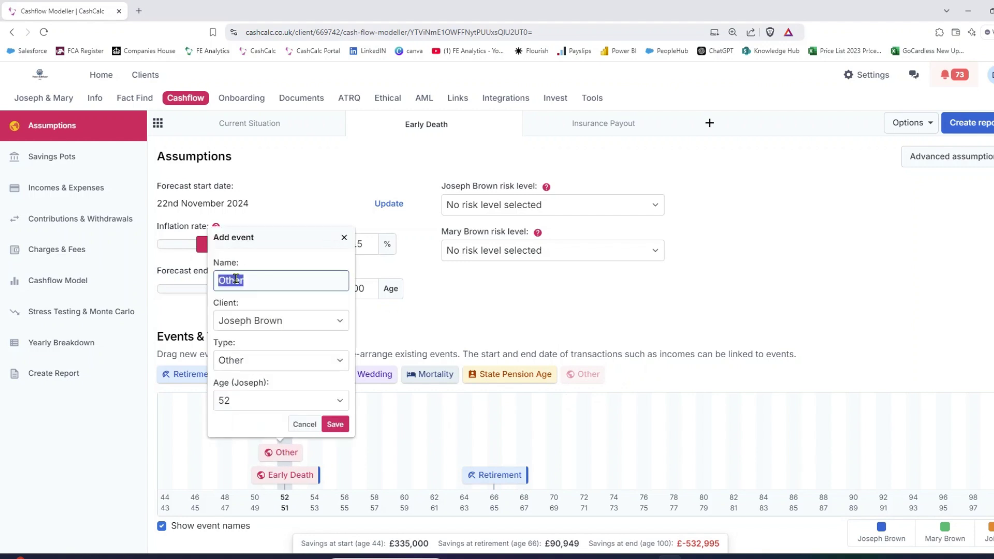
pyautogui.click(344, 238)
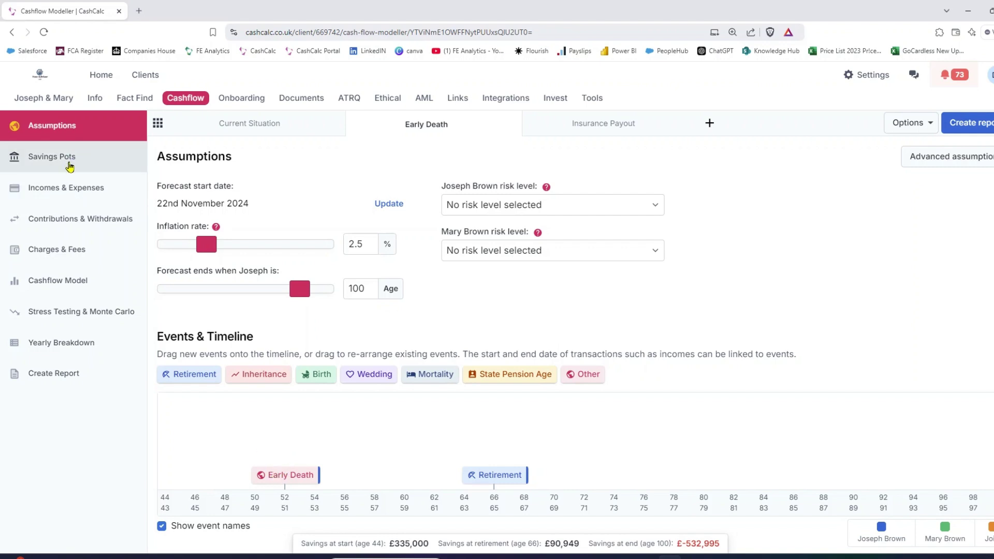
# - Check how the Early Death forecast's incomes, expenses and contributions are linked to the Early Death event
pyautogui.click(73, 192)
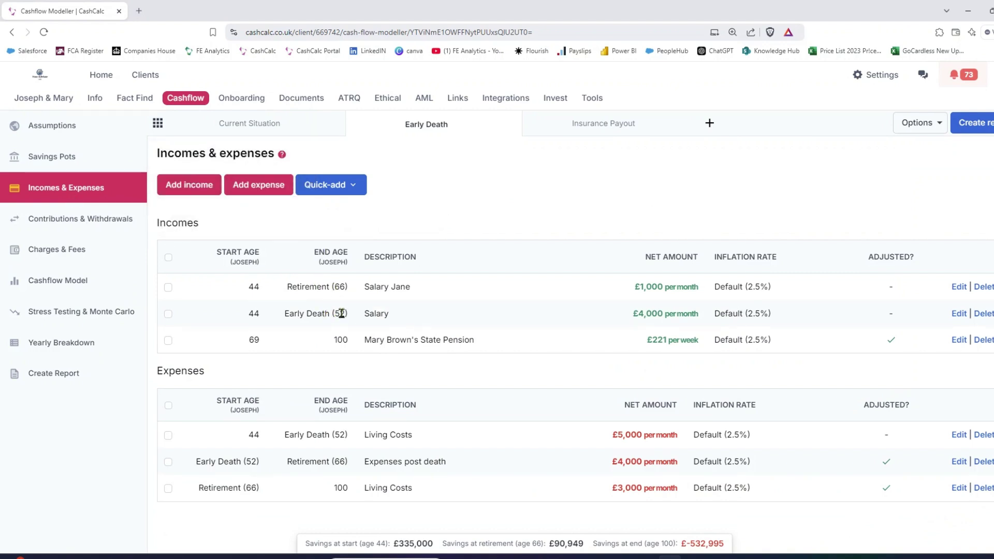
pyautogui.moveTo(347, 315); pyautogui.dragTo(284, 315)
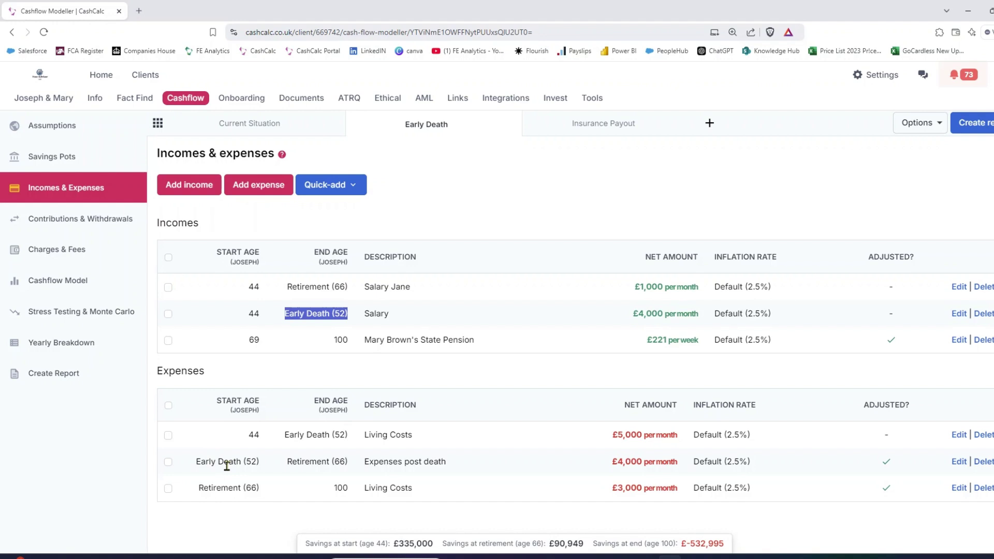
pyautogui.click(73, 219)
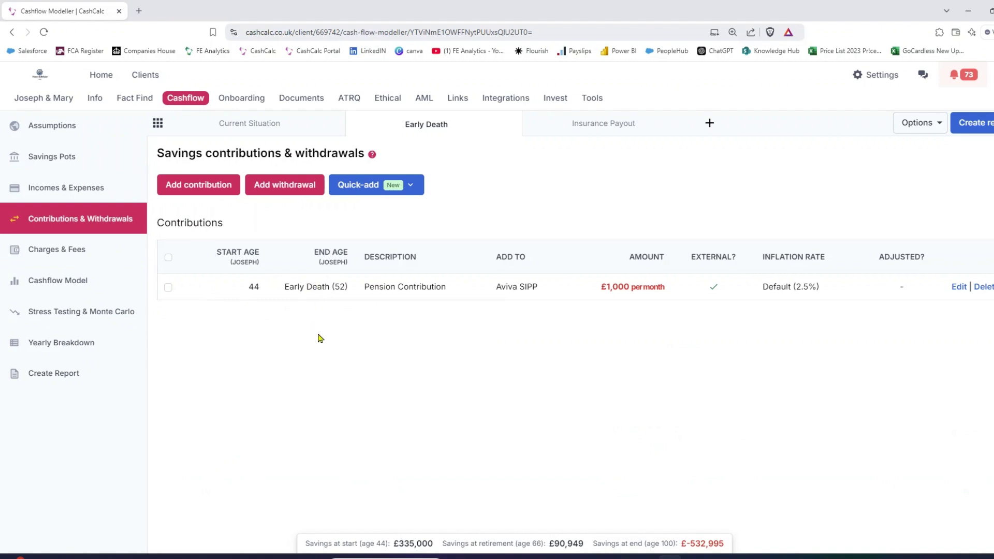
# - Inspect the end-age options of the Pension Contribution and close it without saving changes
pyautogui.click(959, 288)
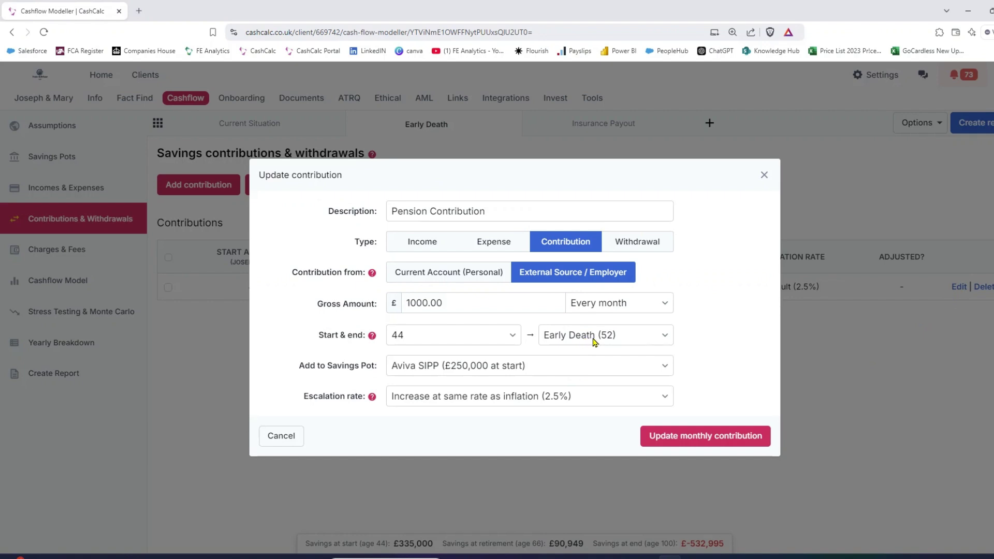
pyautogui.click(636, 334)
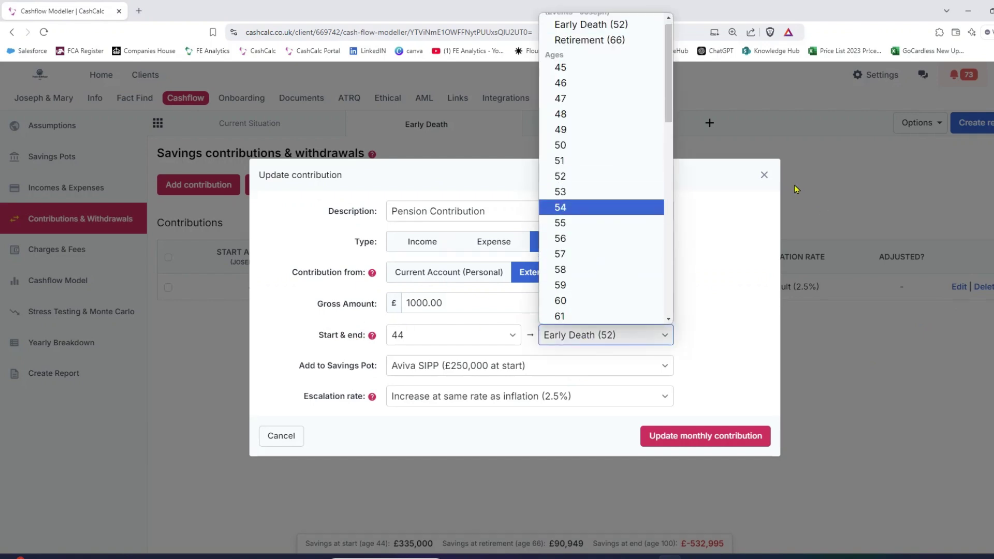
pyautogui.click(764, 176)
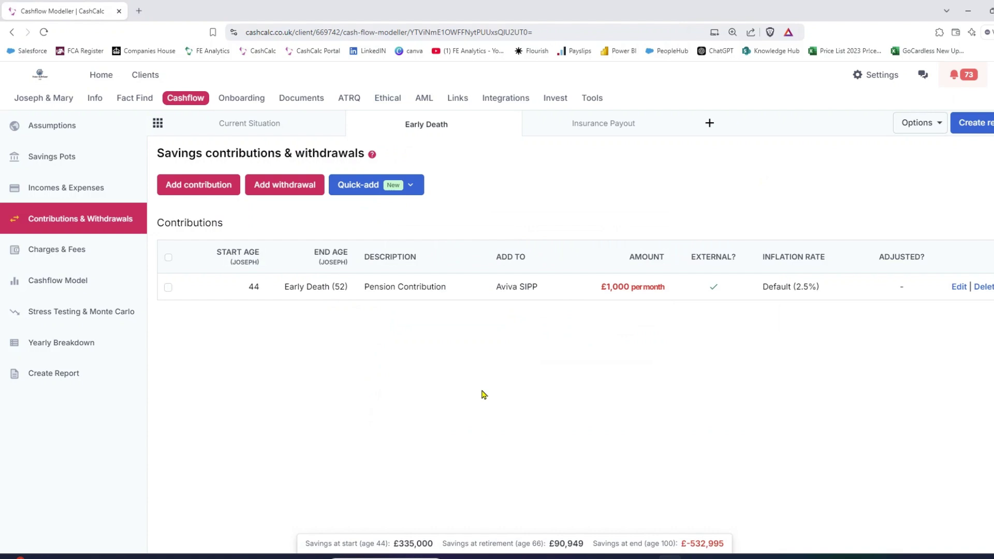
# - Move the Early Death event to age 55 on the Early Death forecast's timeline
pyautogui.click(95, 200)
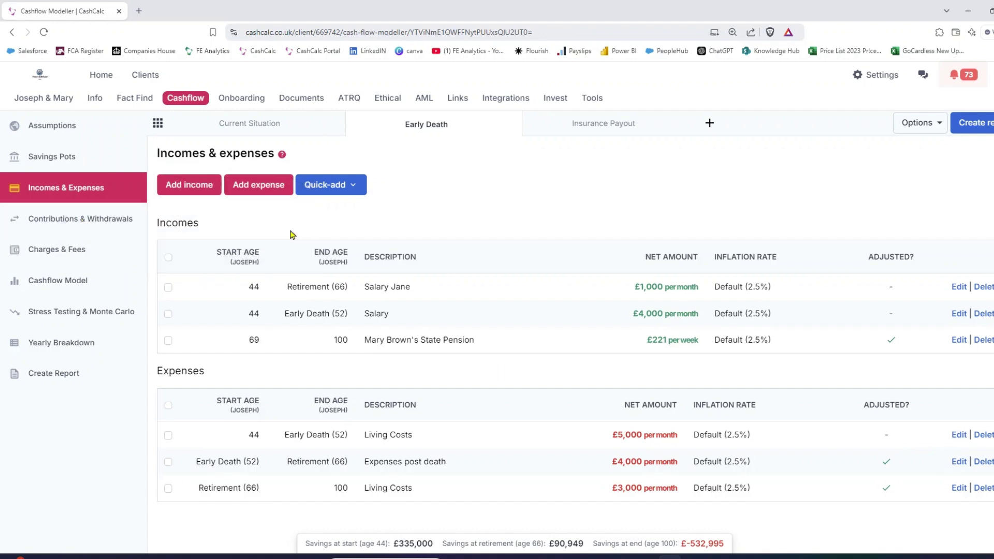
pyautogui.click(71, 131)
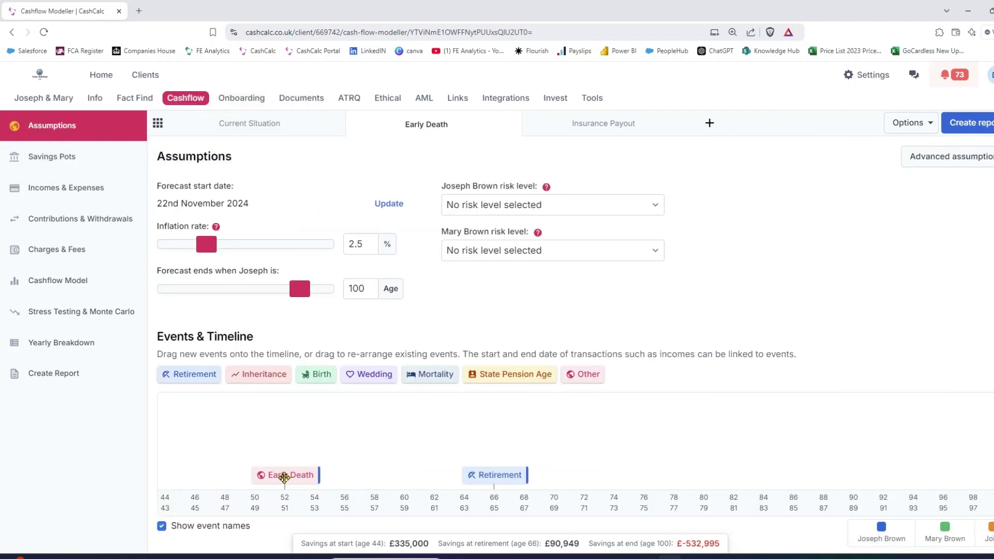
pyautogui.moveTo(289, 475); pyautogui.dragTo(329, 474)
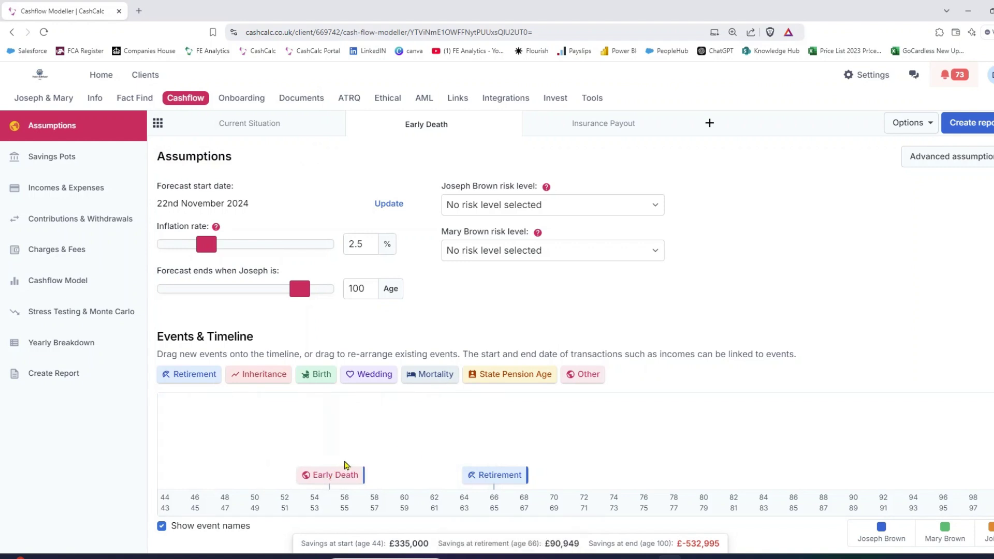
# - Check the start and end ages linked to the Early Death event in the forecast's incomes and expenses
pyautogui.click(78, 200)
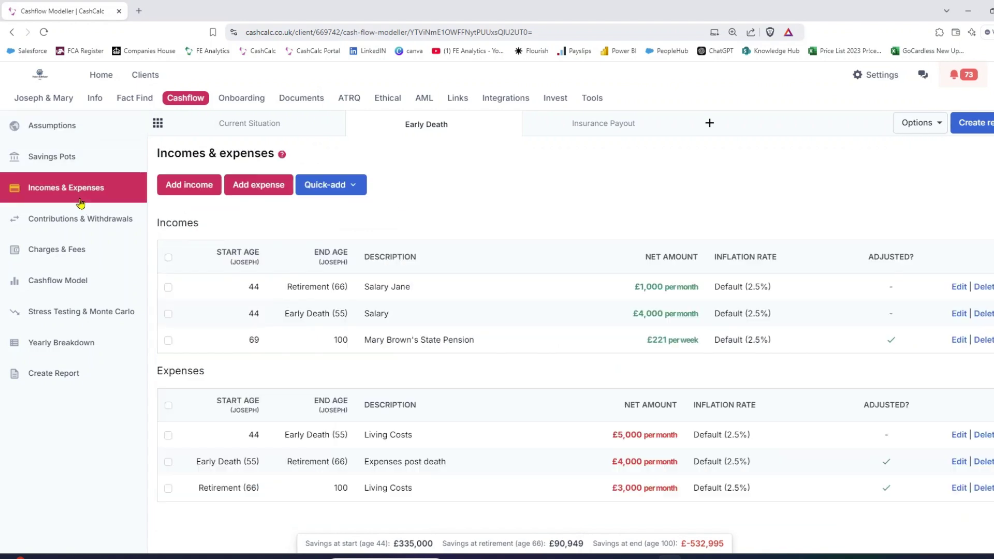
pyautogui.tripleClick(339, 314)
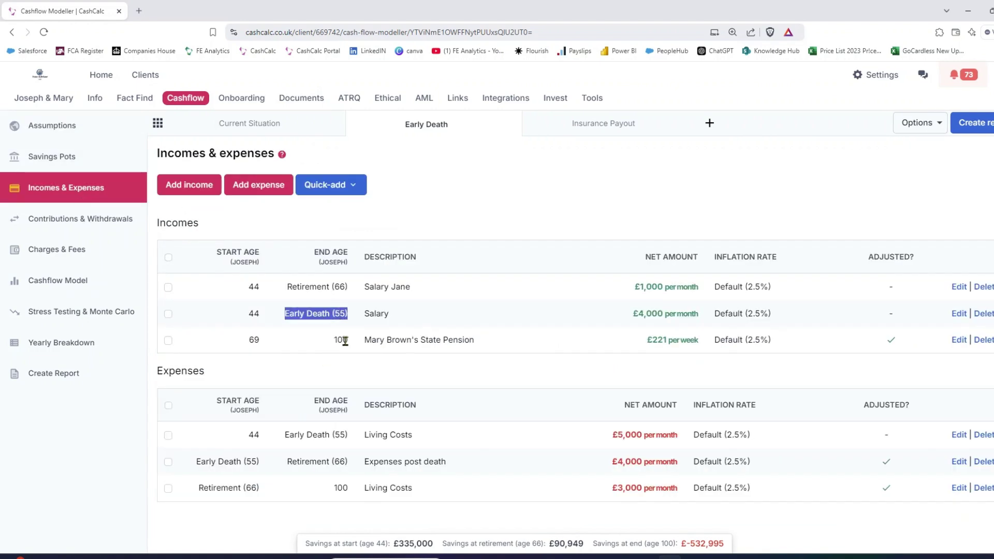
pyautogui.tripleClick(329, 435)
pyautogui.click(223, 461)
pyautogui.tripleClick(223, 462)
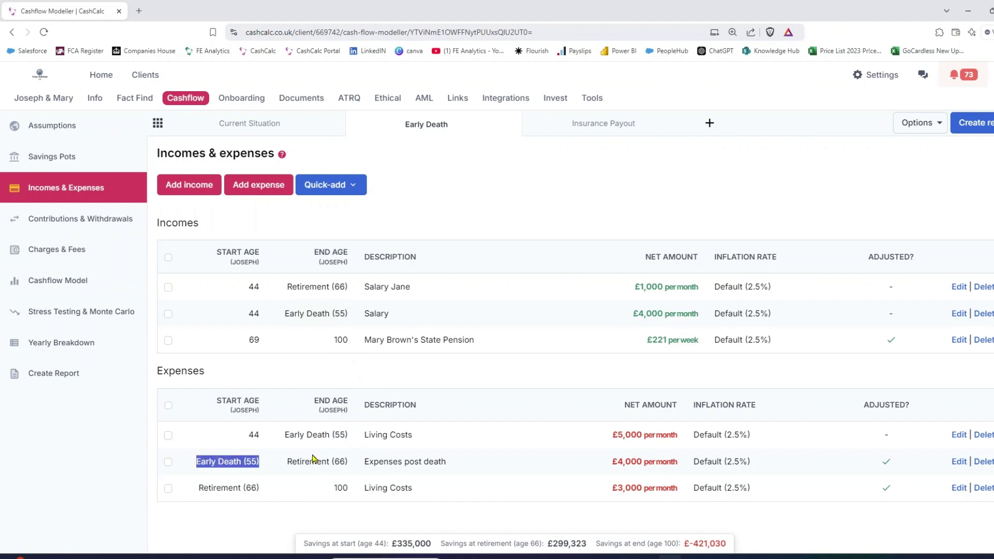
# - Check the Pension Contribution's event-linked end age in the Early Death forecast and review its savings over time chart
pyautogui.click(102, 220)
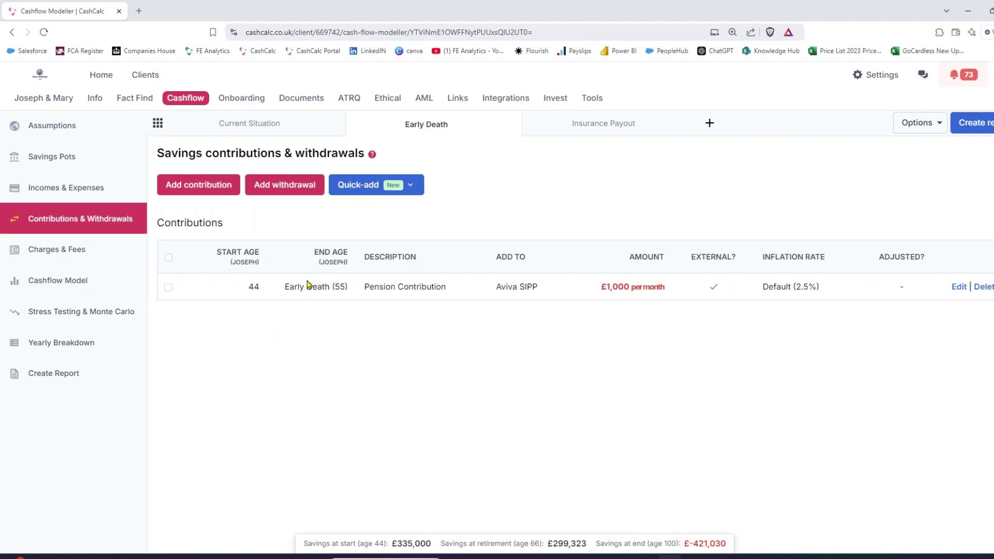
pyautogui.tripleClick(322, 285)
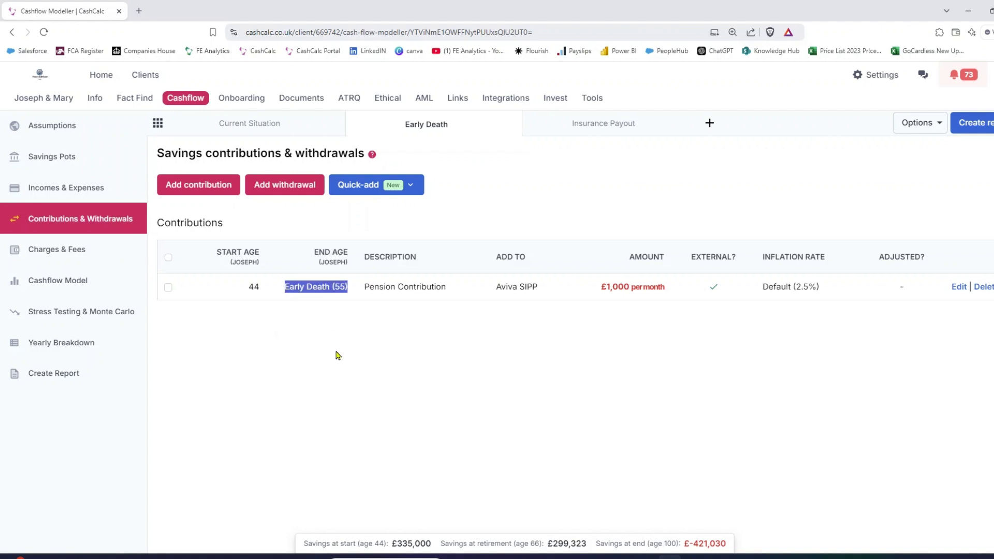
pyautogui.click(63, 280)
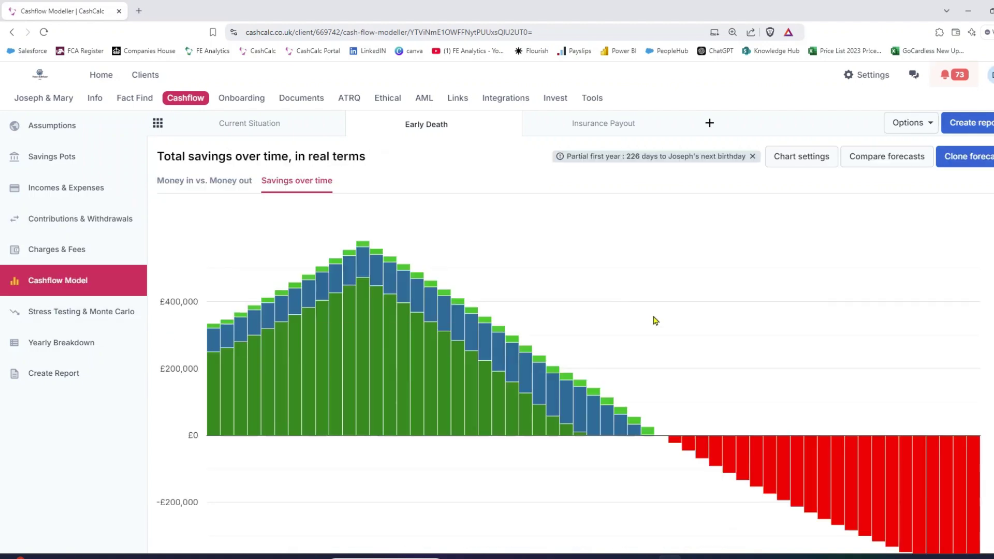
pyautogui.scroll(-1, 680, 287)
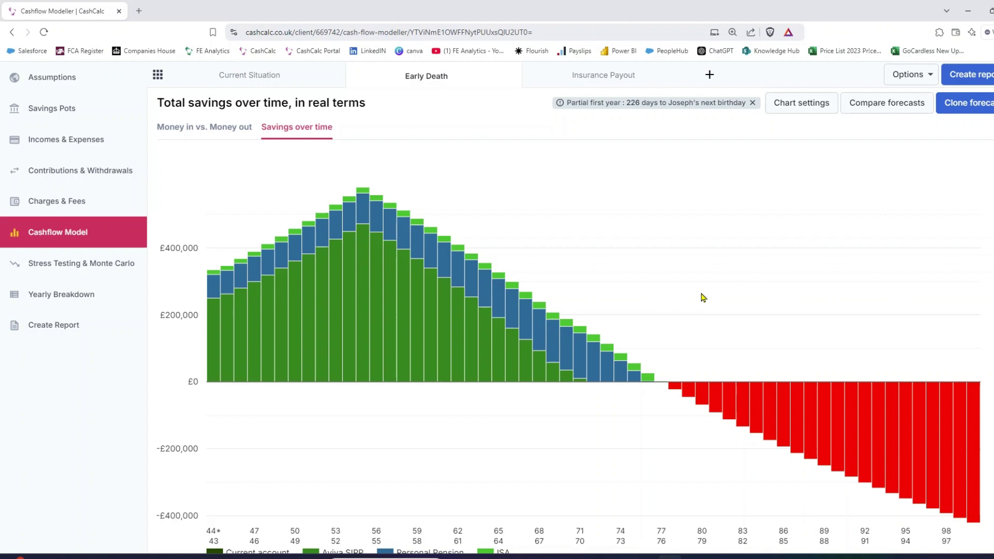
pyautogui.scroll(1, 704, 295)
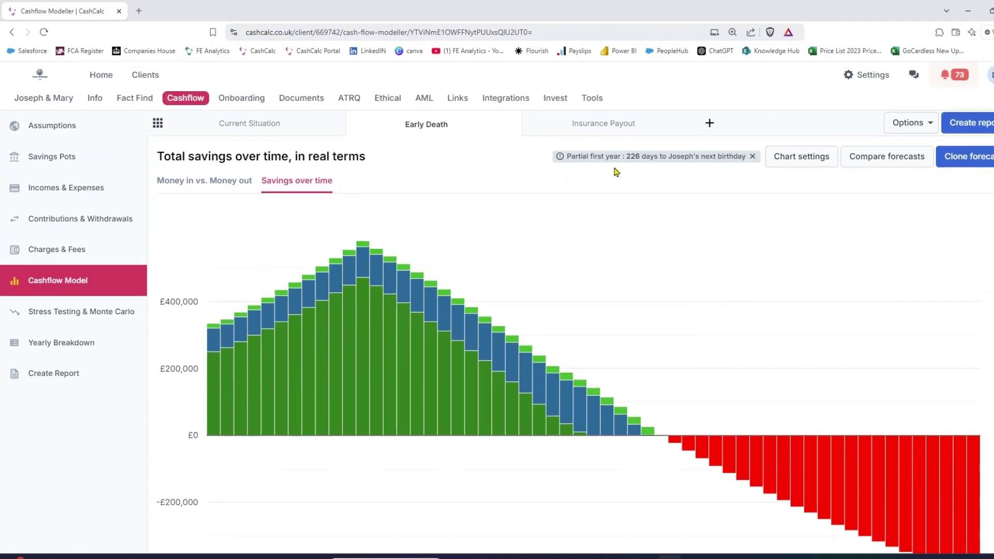
# - Switch to the Insurance Payout forecast and review its savings pots, including the Invested Insurance Payout pot
pyautogui.click(608, 127)
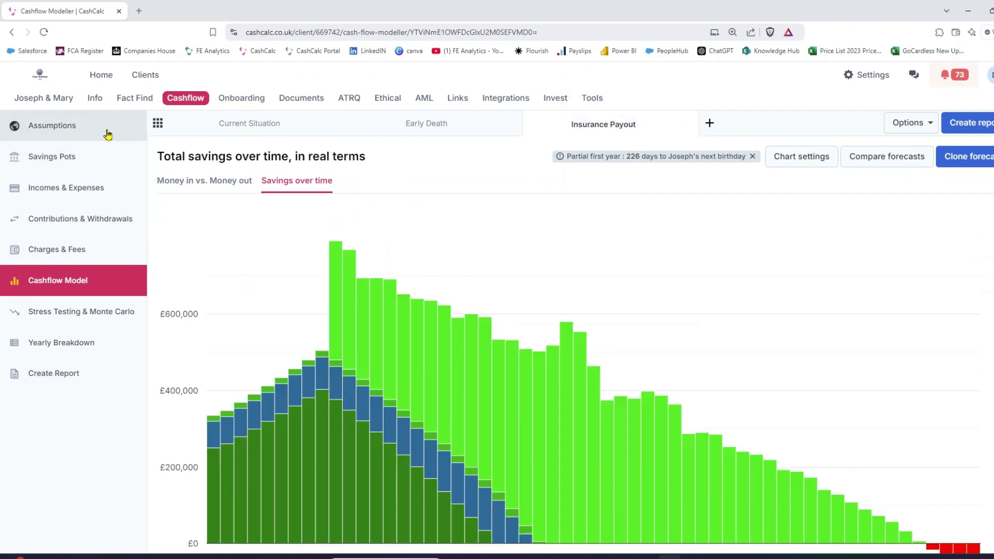
pyautogui.click(68, 162)
pyautogui.scroll(-2, 637, 301)
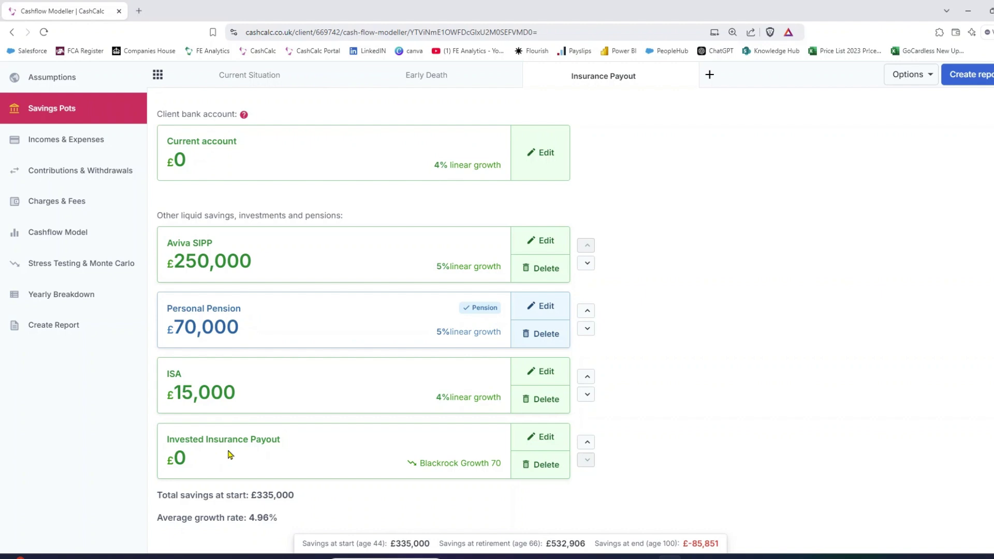
pyautogui.scroll(1, 228, 455)
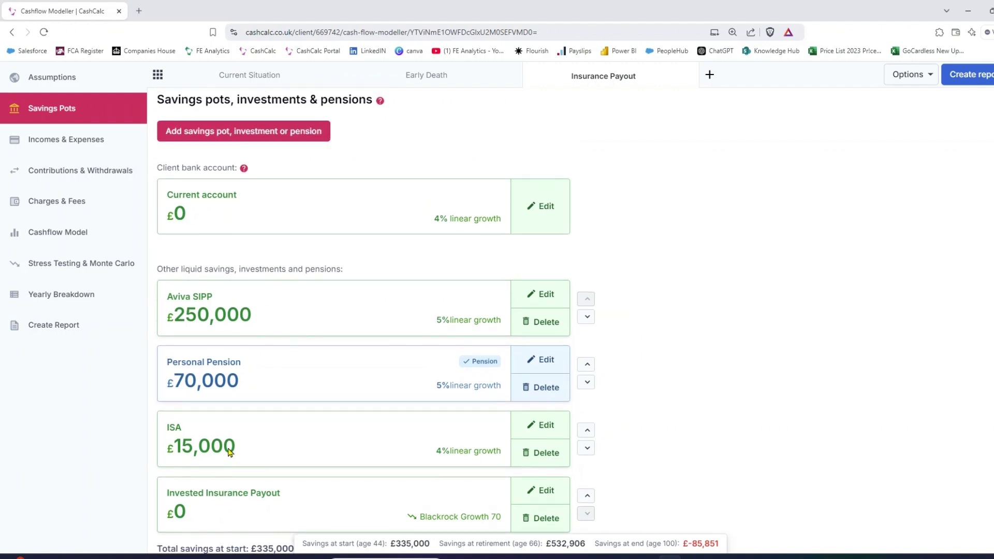
# - Start a new savings pot with a £0 starting value and variable returns, view the favourite benchmarks, and discard it
pyautogui.click(213, 133)
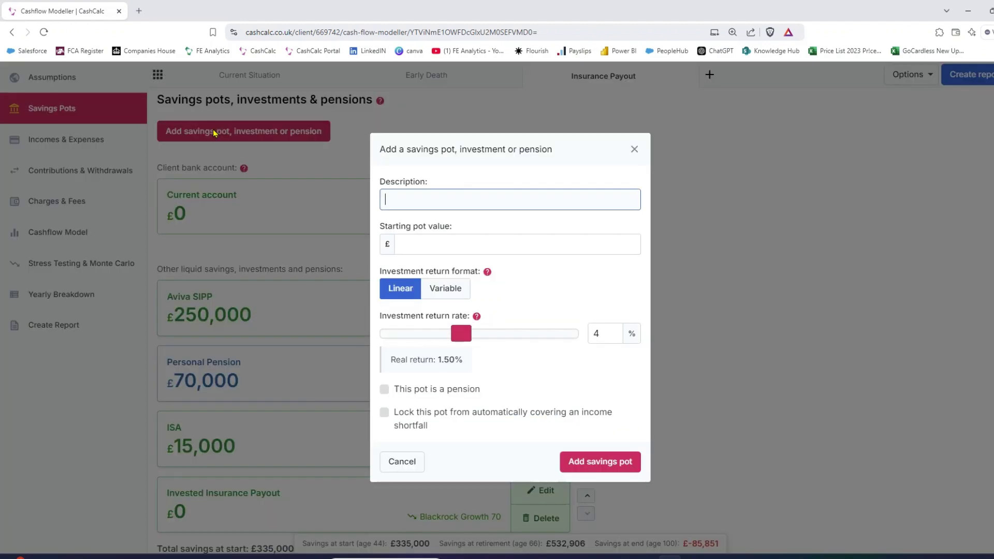
pyautogui.click(409, 243)
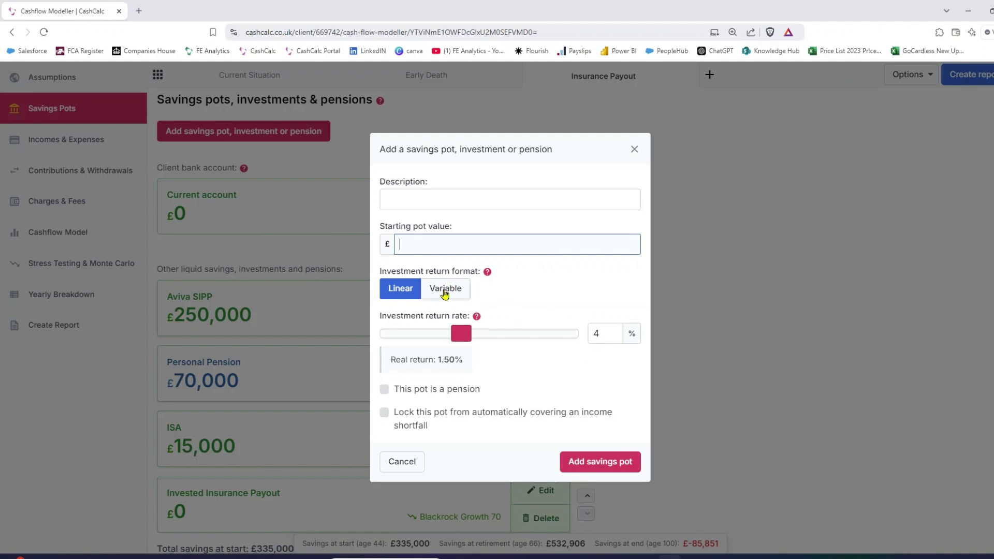
pyautogui.click(445, 287)
pyautogui.click(478, 332)
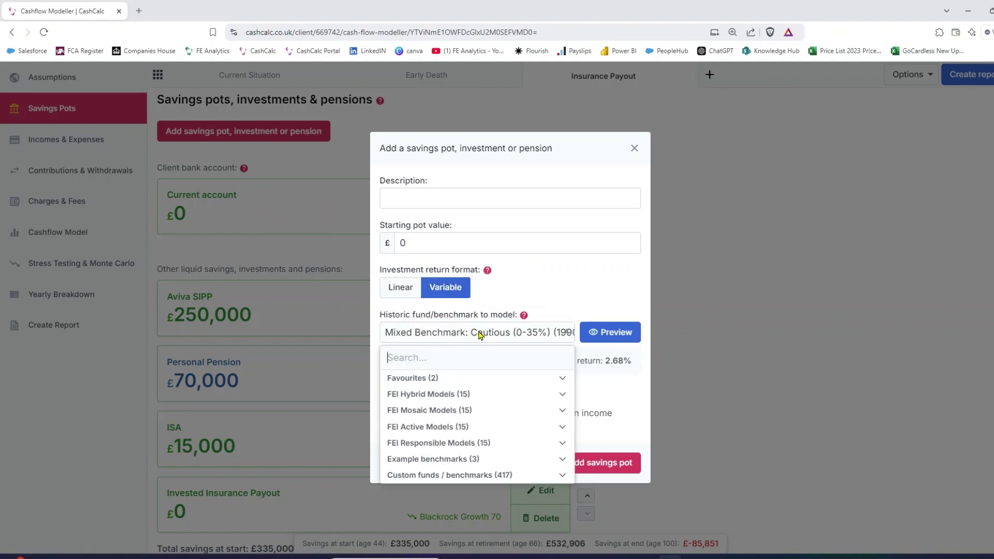
pyautogui.click(437, 378)
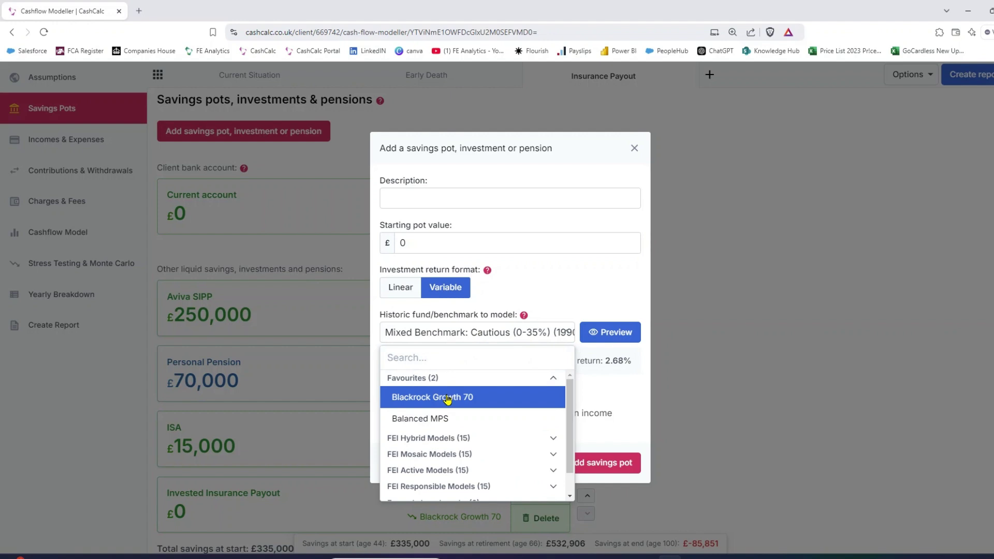
pyautogui.click(636, 152)
pyautogui.click(635, 149)
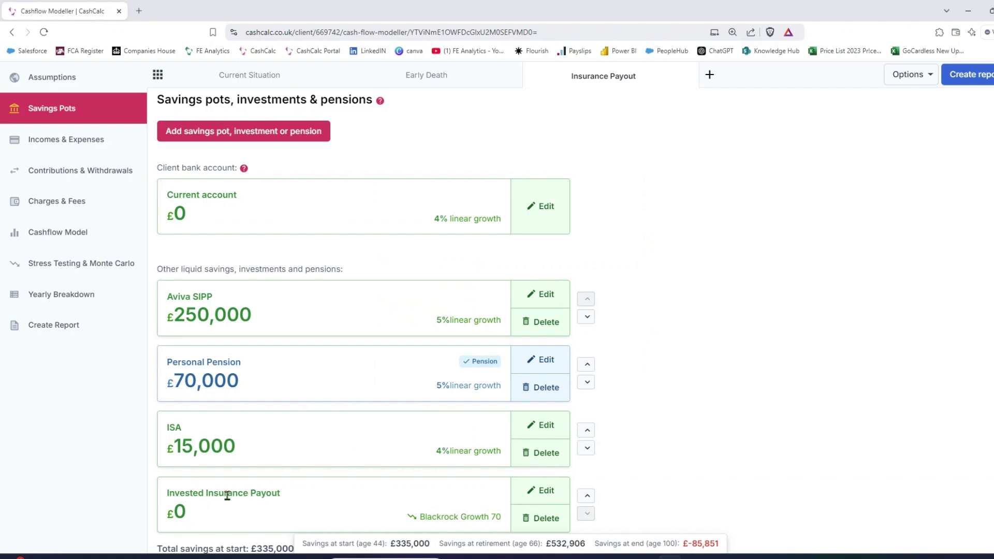
# - Draft a one-off external contribution starting at Early Death and paid into the Invested Insurance Payout pot, and close it without adding it
pyautogui.click(90, 184)
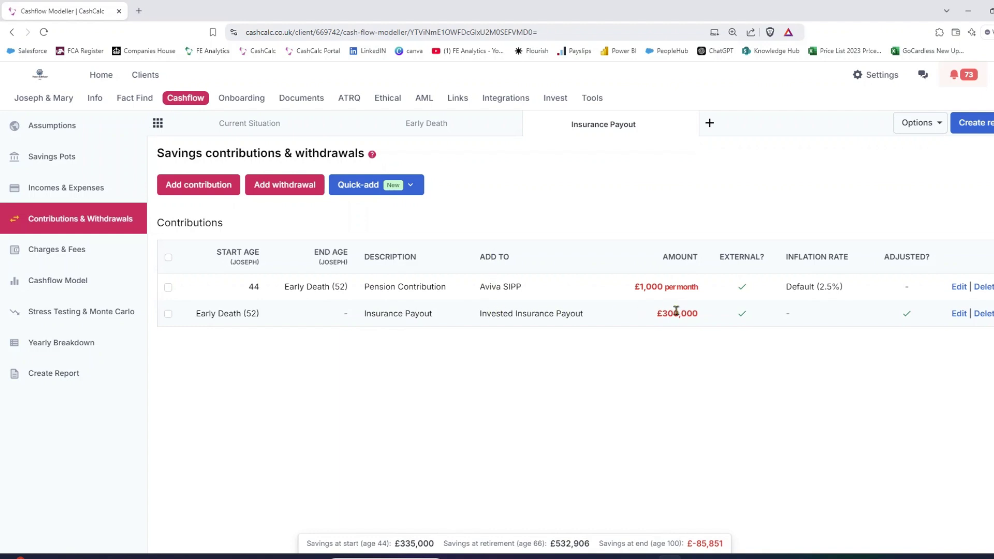
pyautogui.click(195, 186)
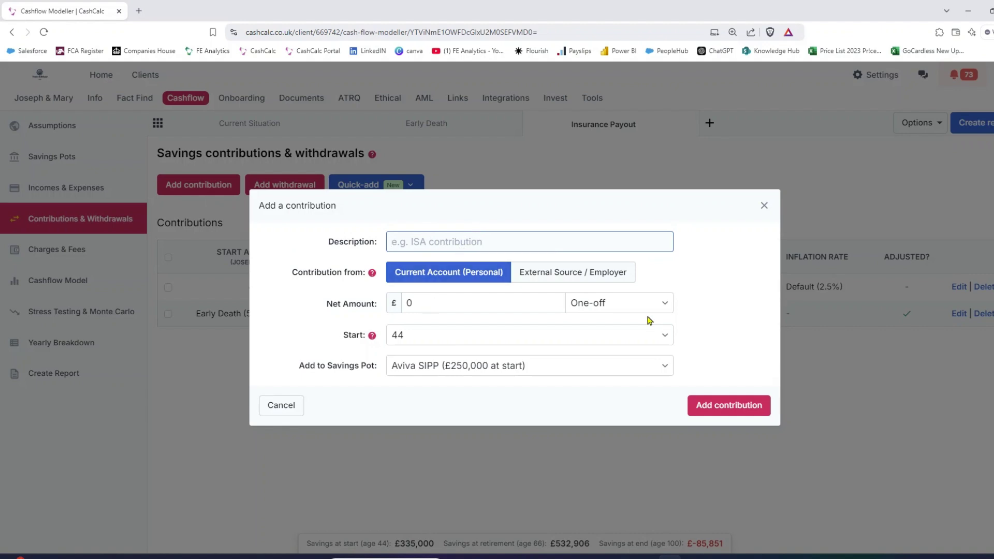
pyautogui.click(435, 305)
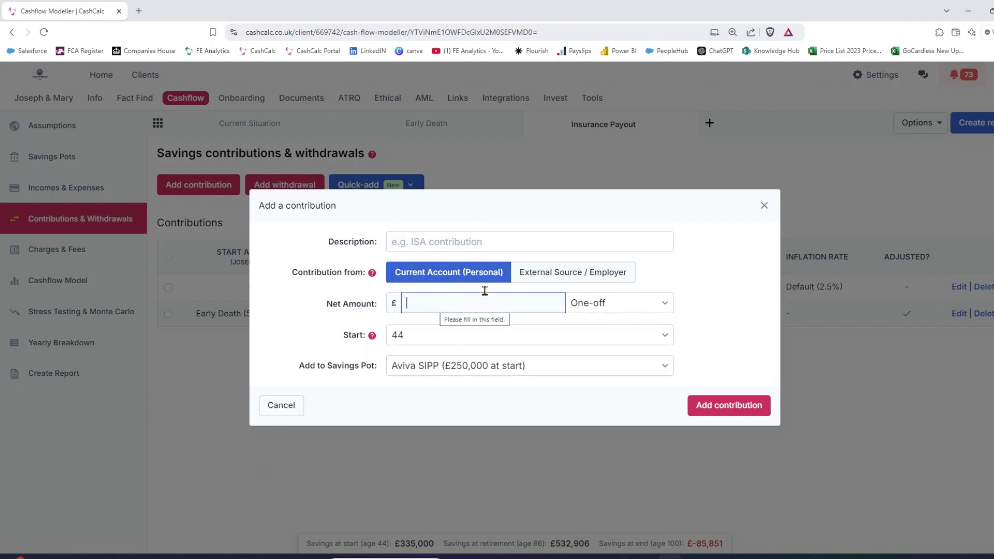
pyautogui.click(553, 274)
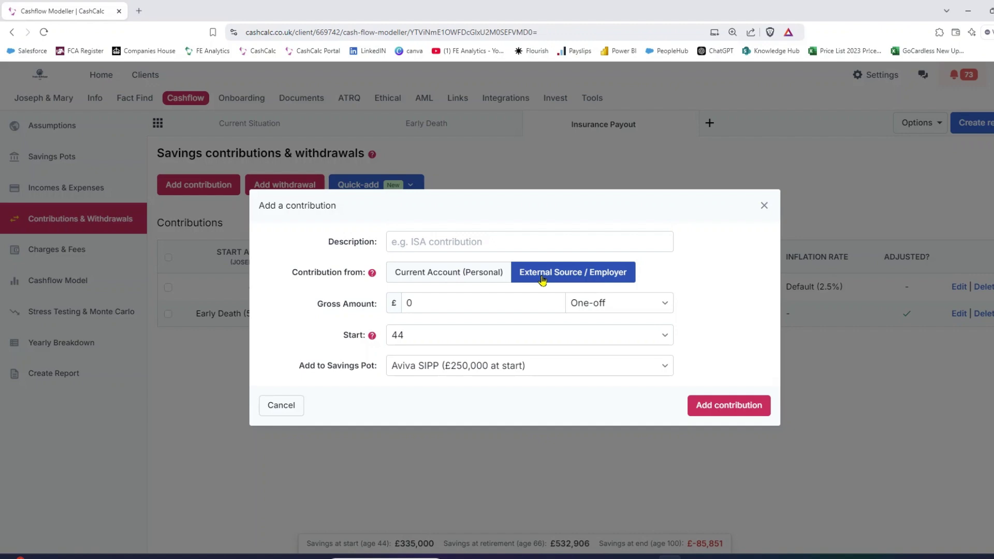
pyautogui.click(494, 340)
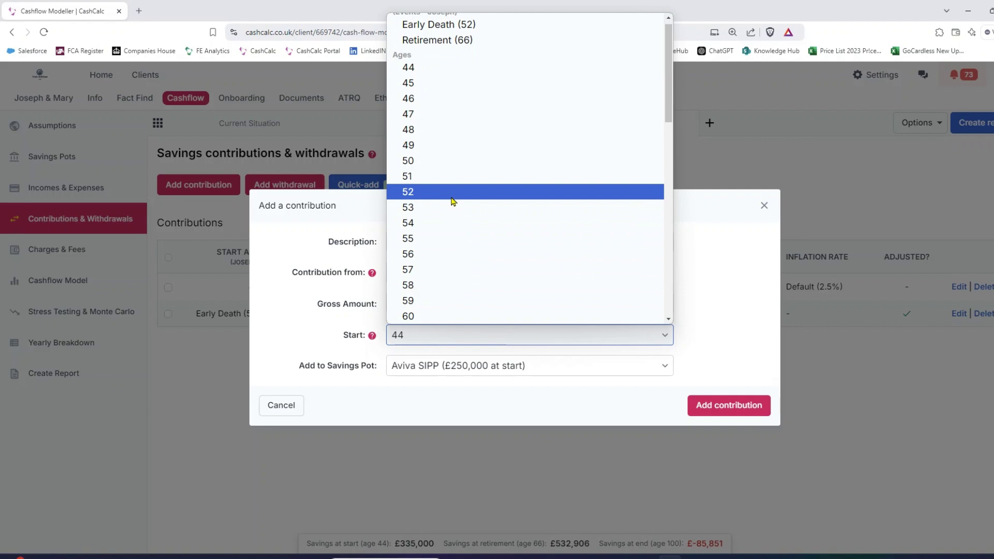
pyautogui.click(429, 25)
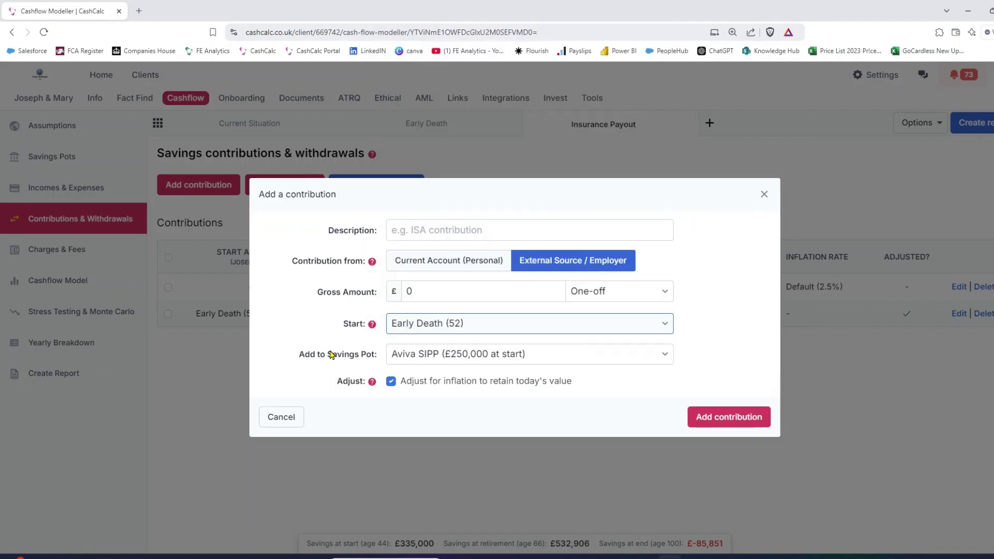
pyautogui.moveTo(297, 357); pyautogui.dragTo(378, 357)
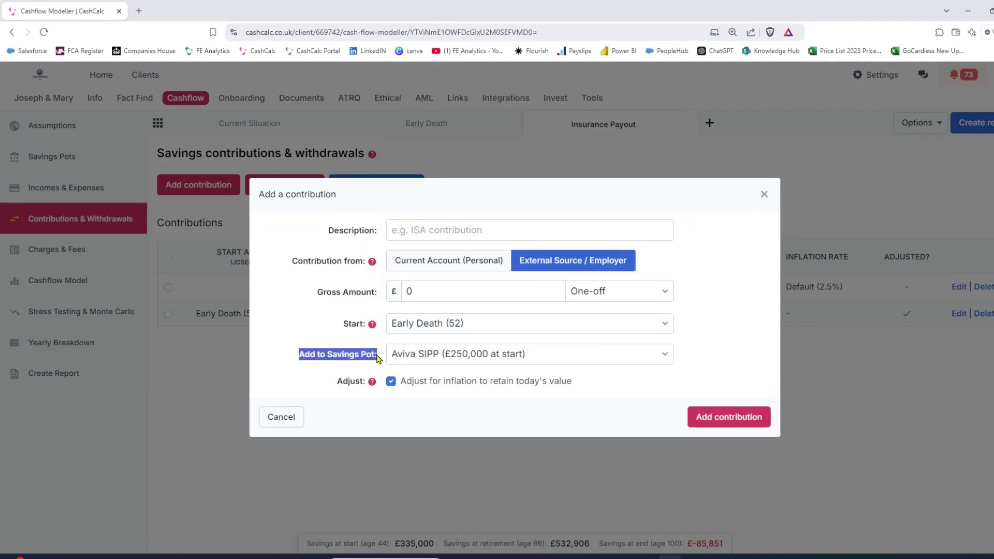
pyautogui.click(496, 363)
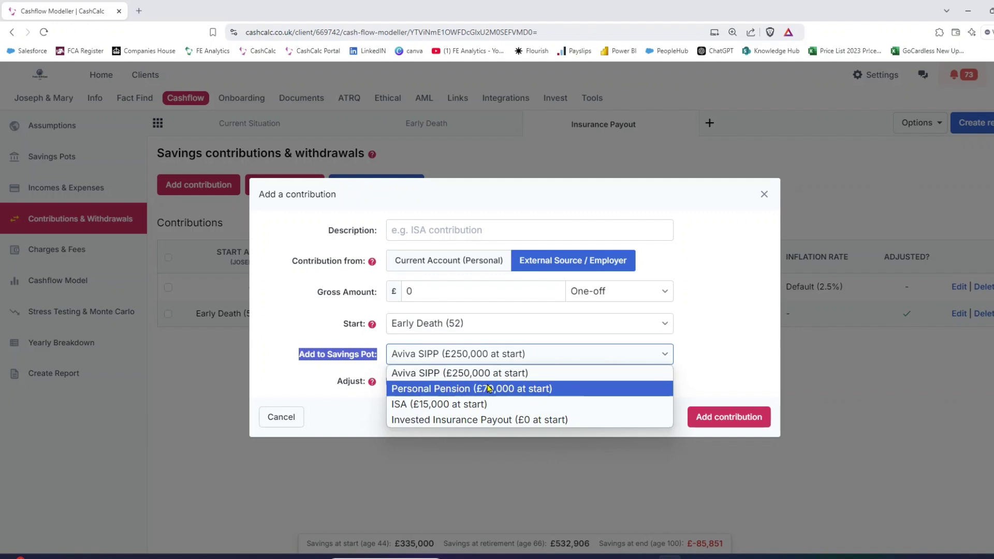
pyautogui.click(481, 420)
pyautogui.click(765, 194)
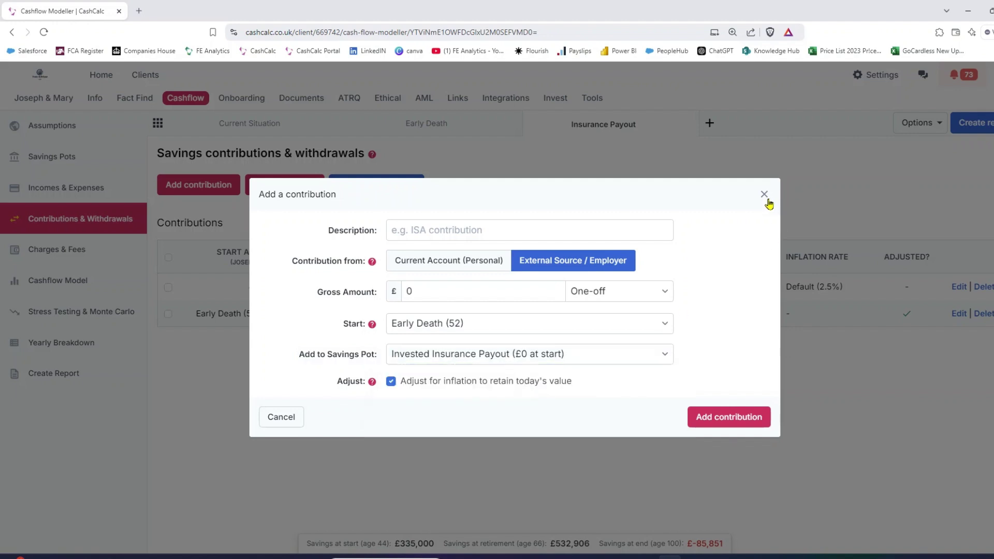
# - Move the Early Death event to age 55 on the Insurance Payout forecast's timeline
pyautogui.click(58, 282)
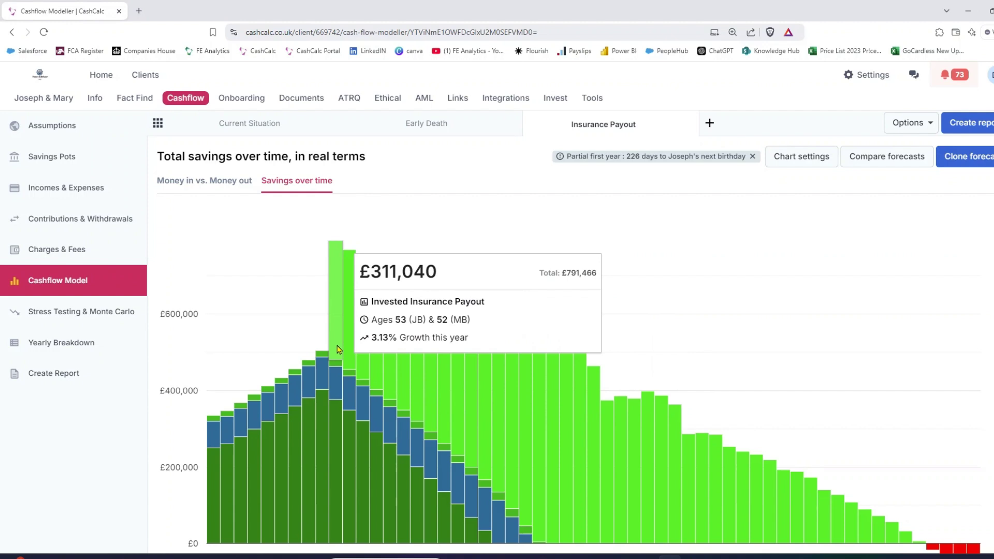
pyautogui.click(95, 141)
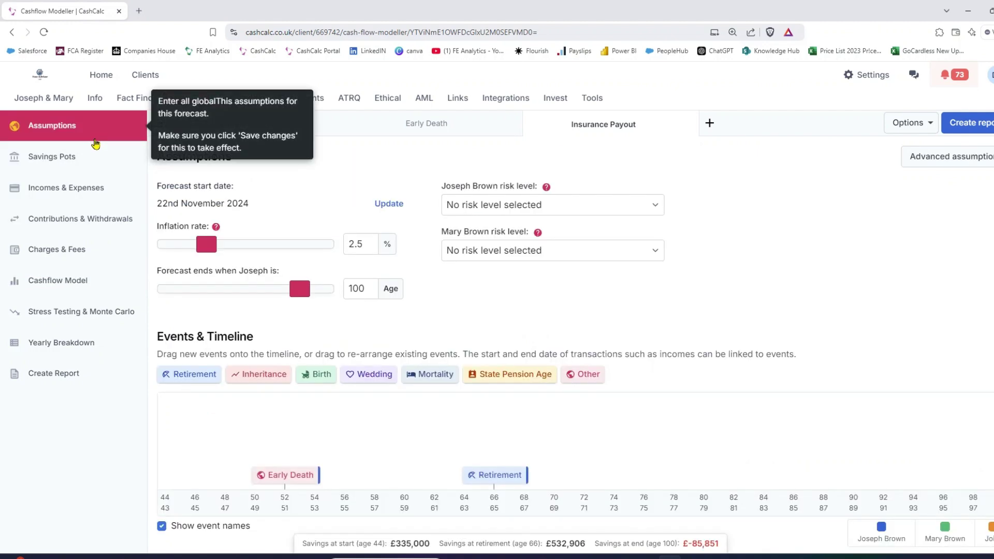
pyautogui.moveTo(280, 473); pyautogui.dragTo(324, 474)
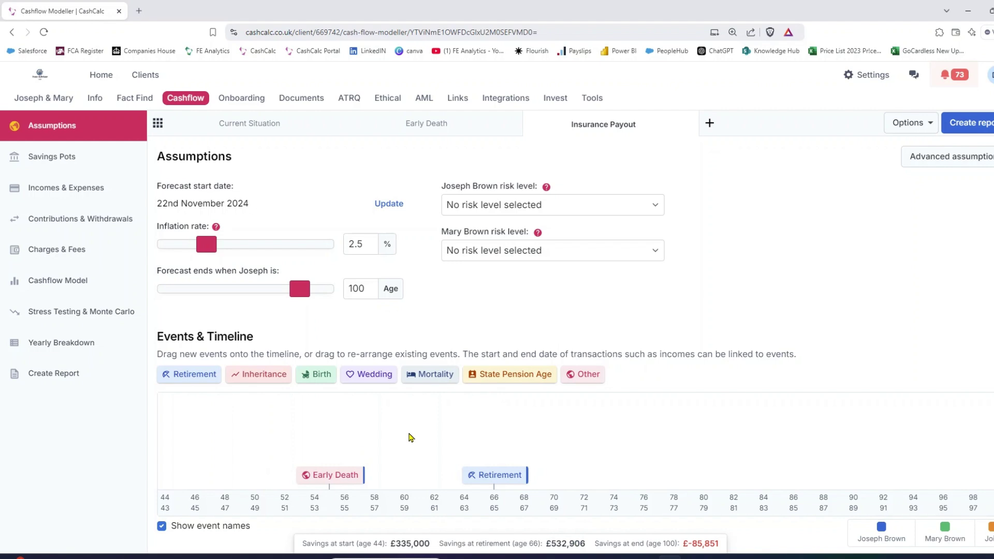
# - Check the event-linked ages of the Insurance Payout forecast's incomes, expenses and contributions, and review its savings over time chart
pyautogui.click(62, 189)
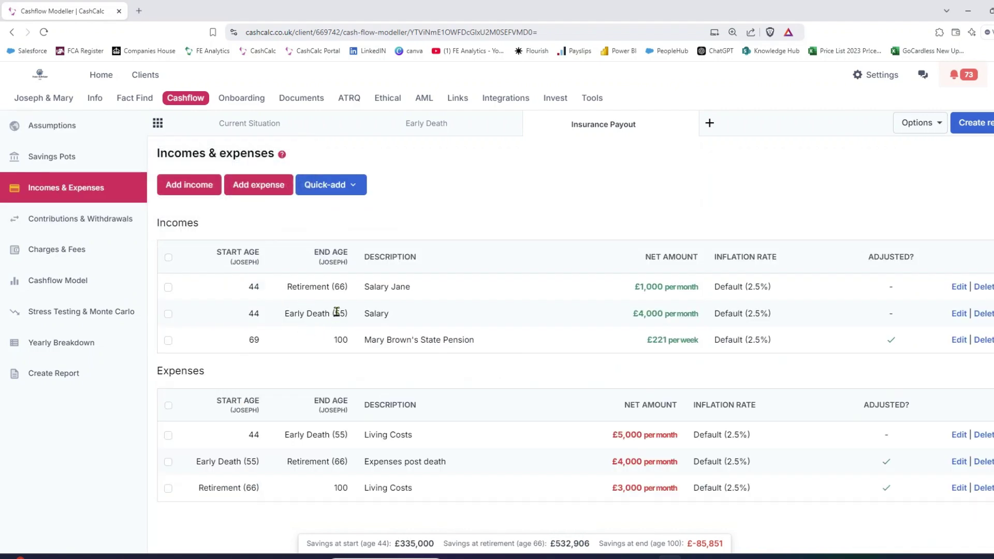
pyautogui.click(81, 219)
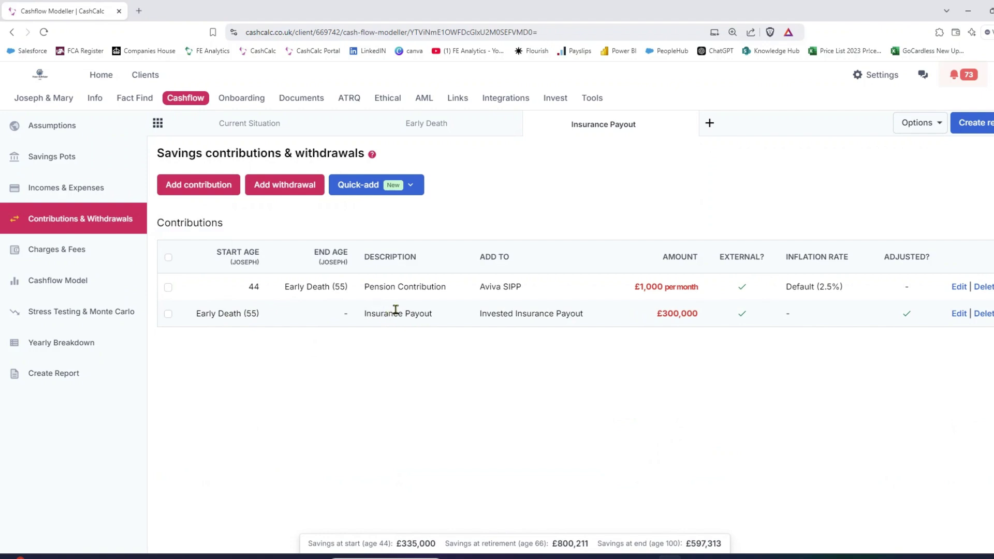
pyautogui.click(87, 280)
pyautogui.scroll(-1, 492, 188)
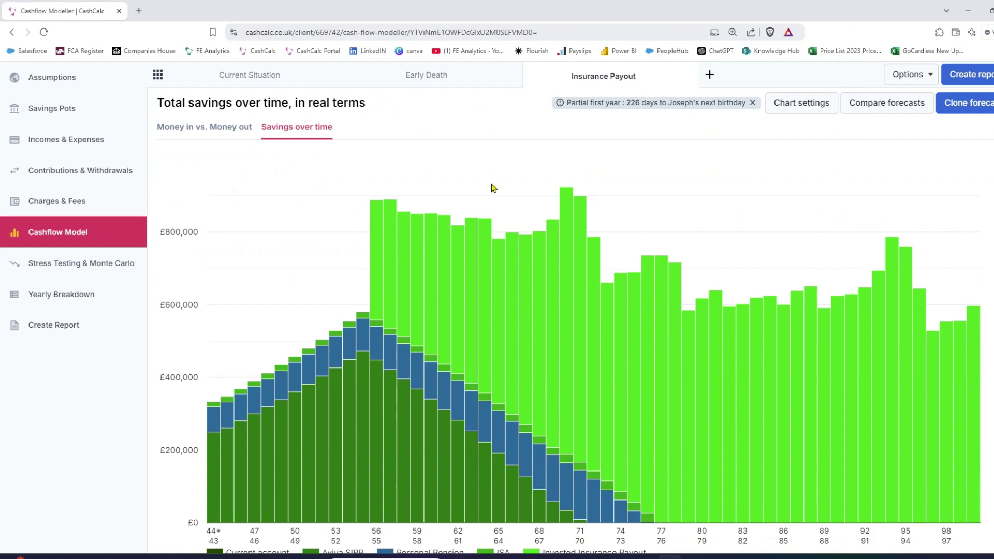
pyautogui.scroll(1, 493, 188)
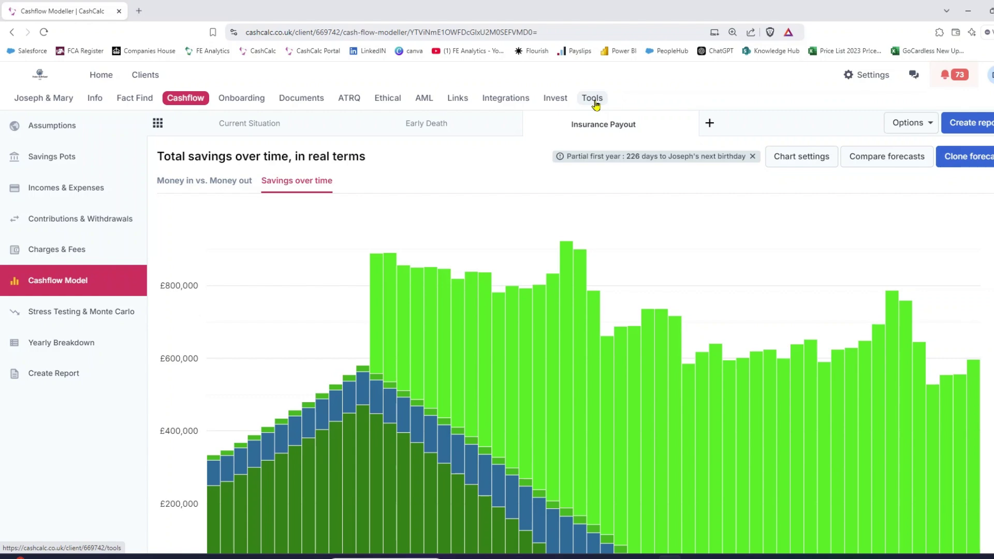
# - Browse the planning tools and open the Life Insurance & Critical Illness Cover Calculator
pyautogui.click(596, 103)
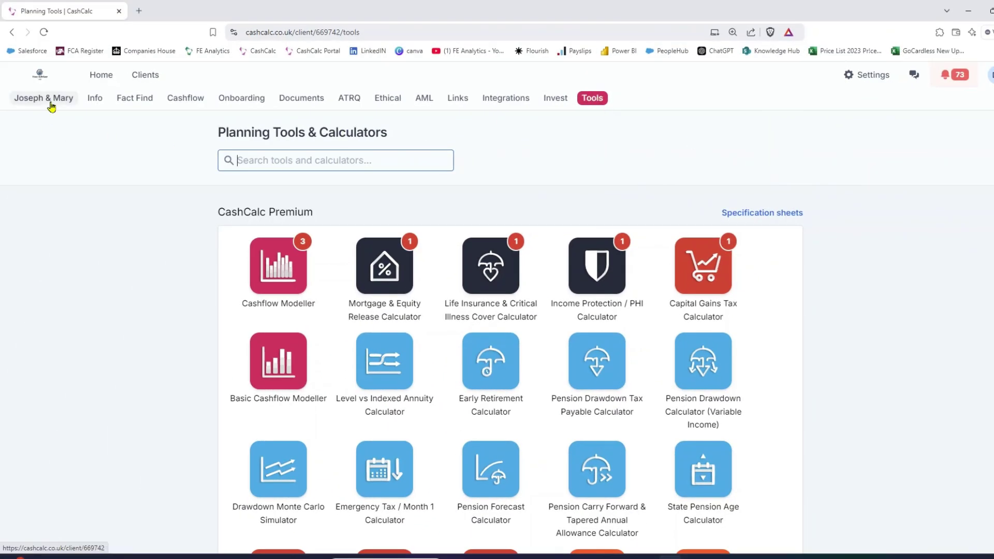
pyautogui.scroll(-3, 832, 269)
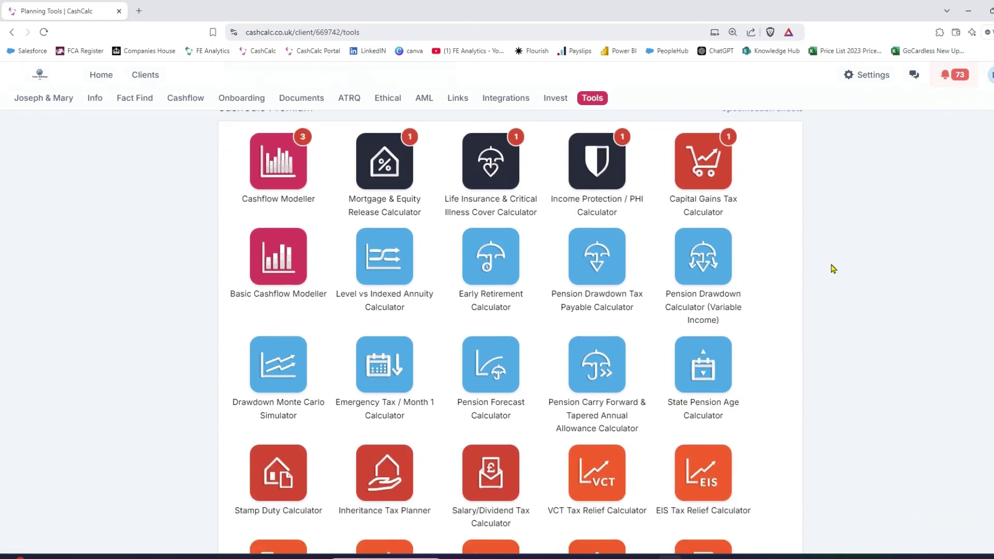
pyautogui.scroll(-3, 833, 269)
pyautogui.scroll(6, 833, 269)
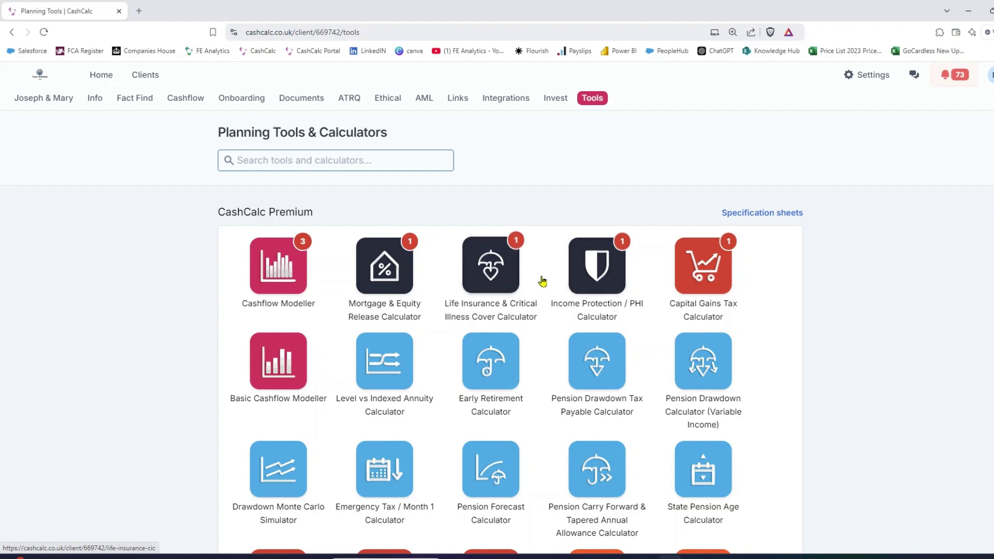
pyautogui.click(491, 275)
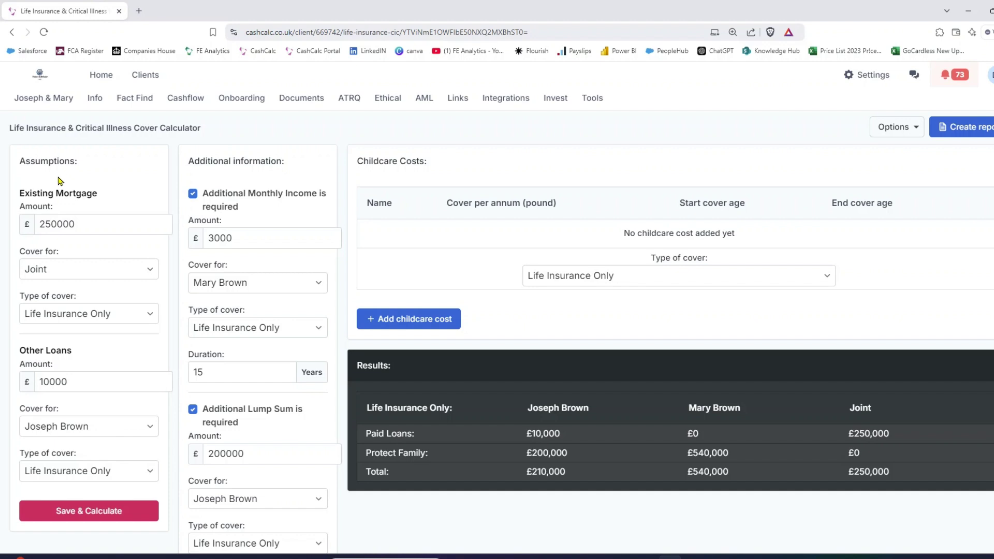
# - Review the existing mortgage amount and its cover options, keeping Joint cover and Life Insurance Only
pyautogui.doubleClick(56, 224)
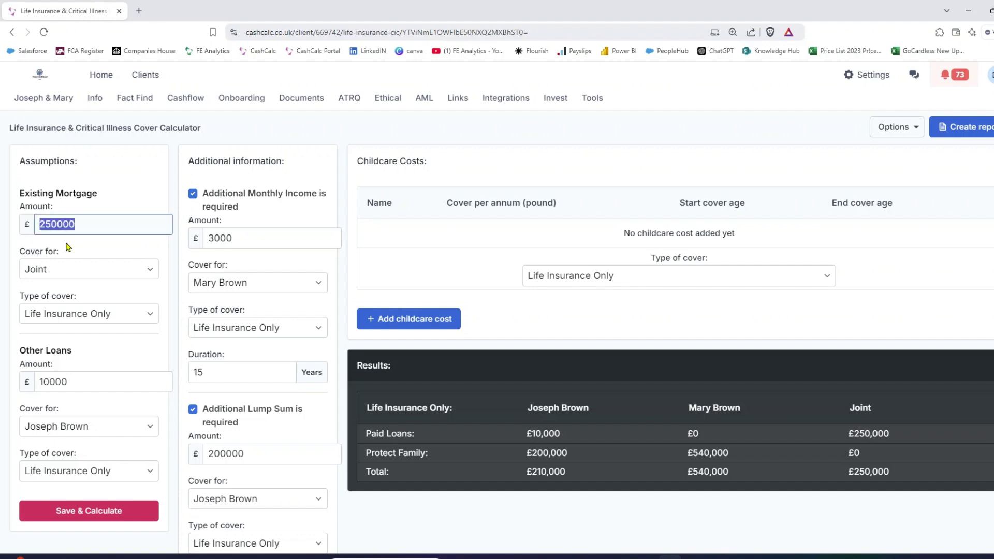
pyautogui.click(76, 274)
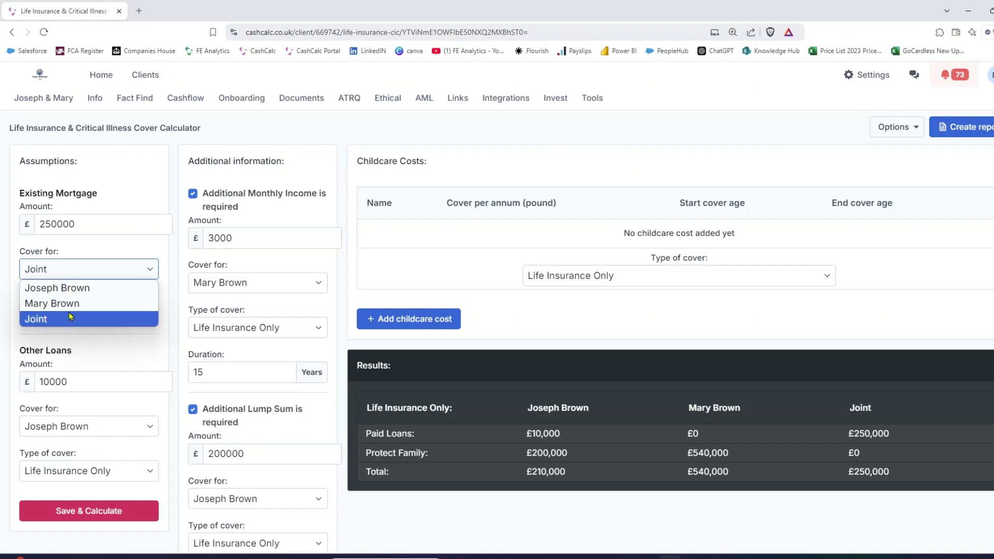
pyautogui.click(81, 252)
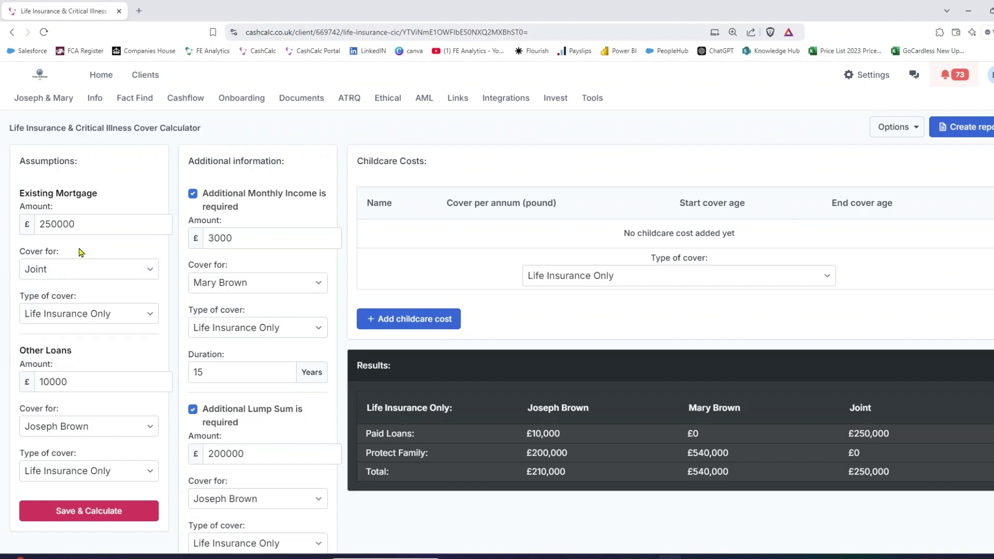
pyautogui.click(70, 315)
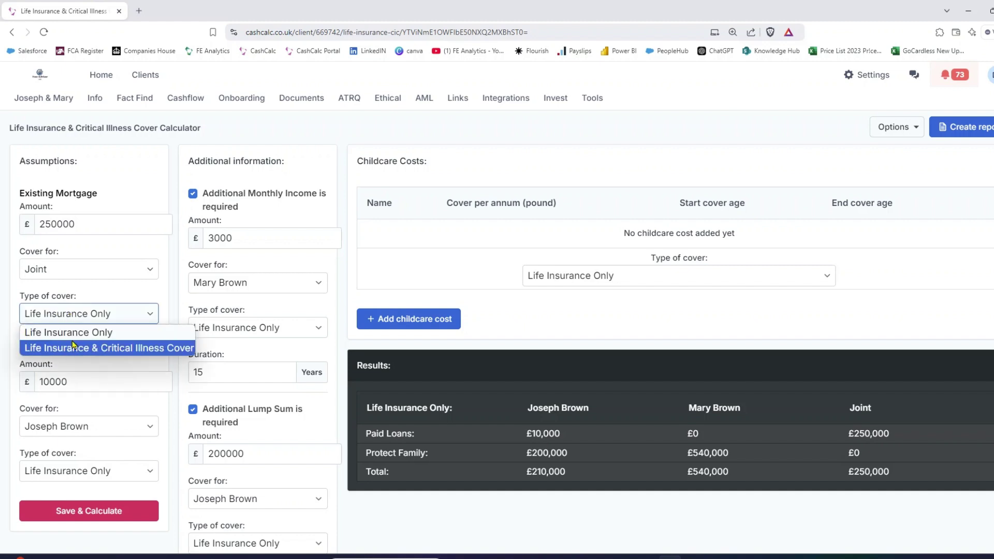
pyautogui.click(78, 332)
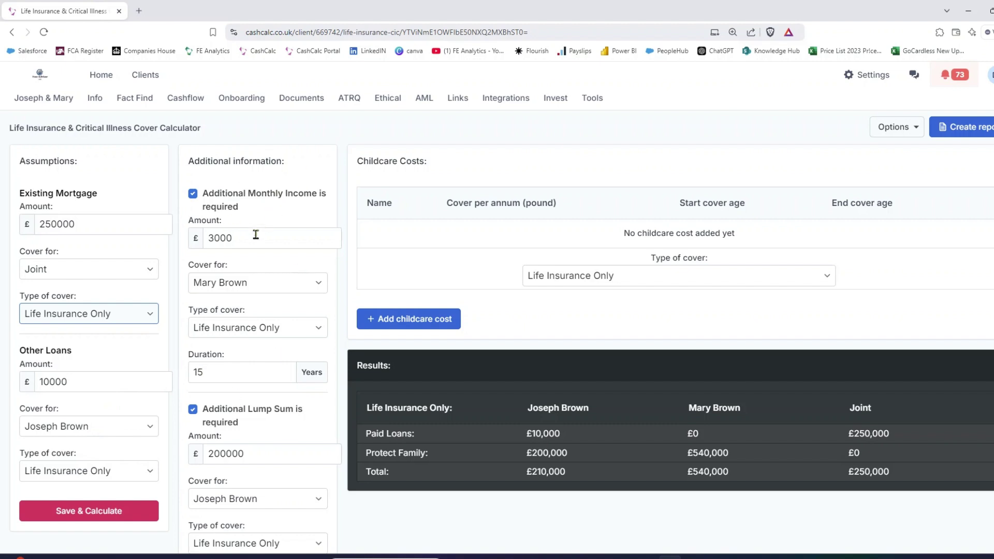
# - Review the additional monthly income and lump sum amounts, and view the childcare cost form without adding an entry
pyautogui.doubleClick(234, 234)
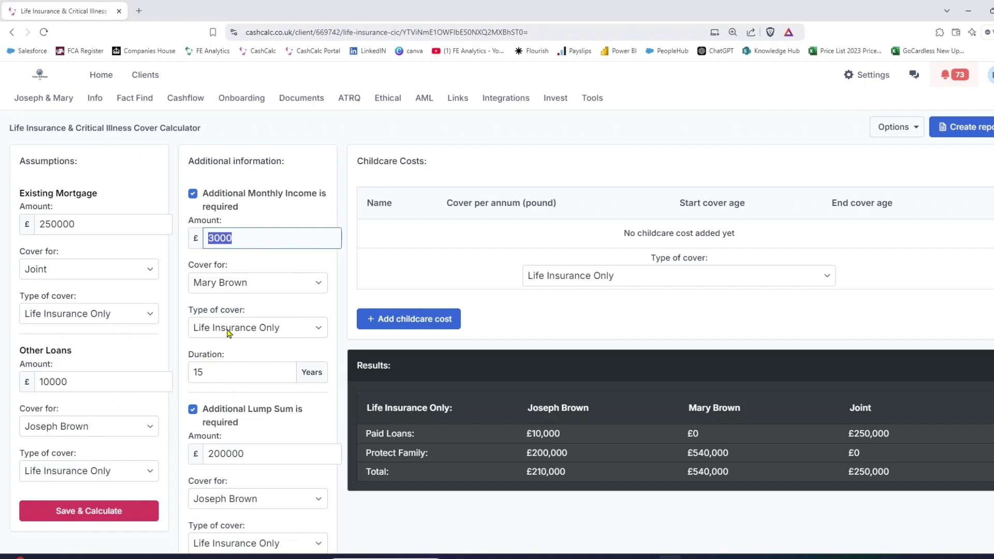
pyautogui.scroll(-2, 258, 314)
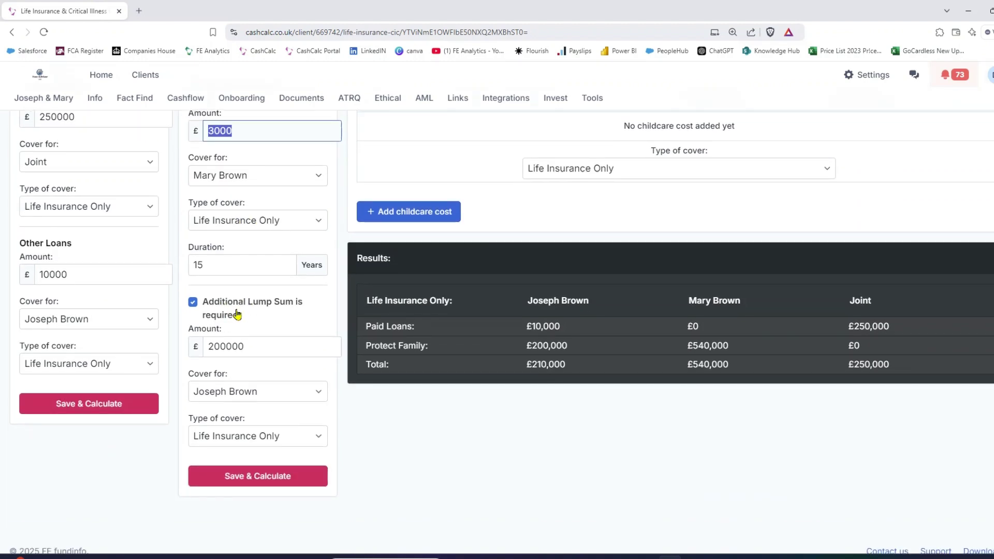
pyautogui.doubleClick(233, 346)
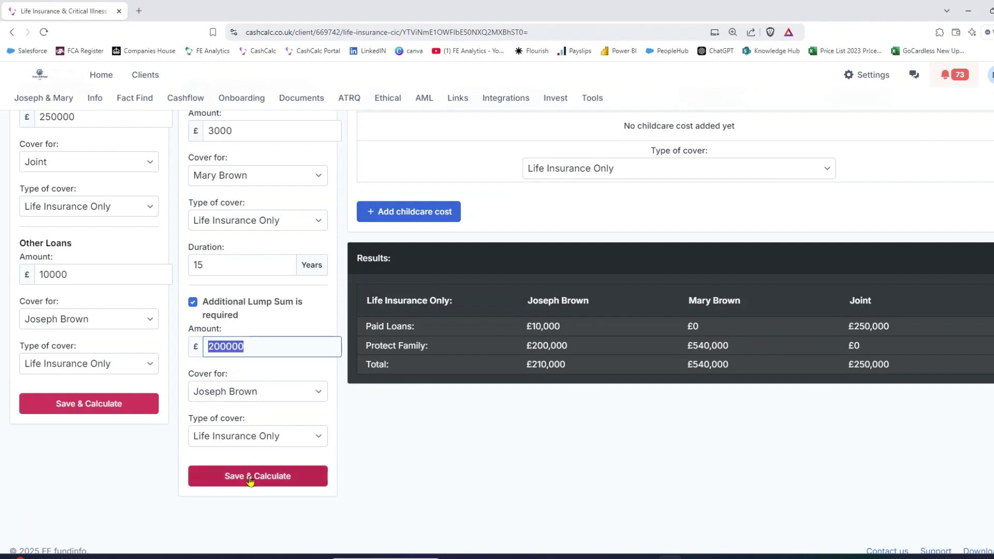
pyautogui.scroll(1, 250, 481)
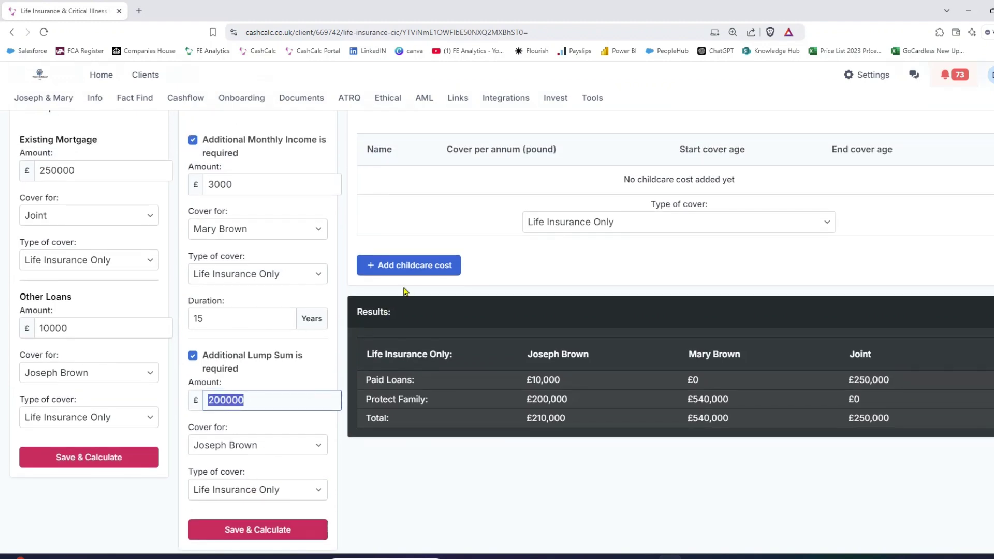
pyautogui.click(413, 265)
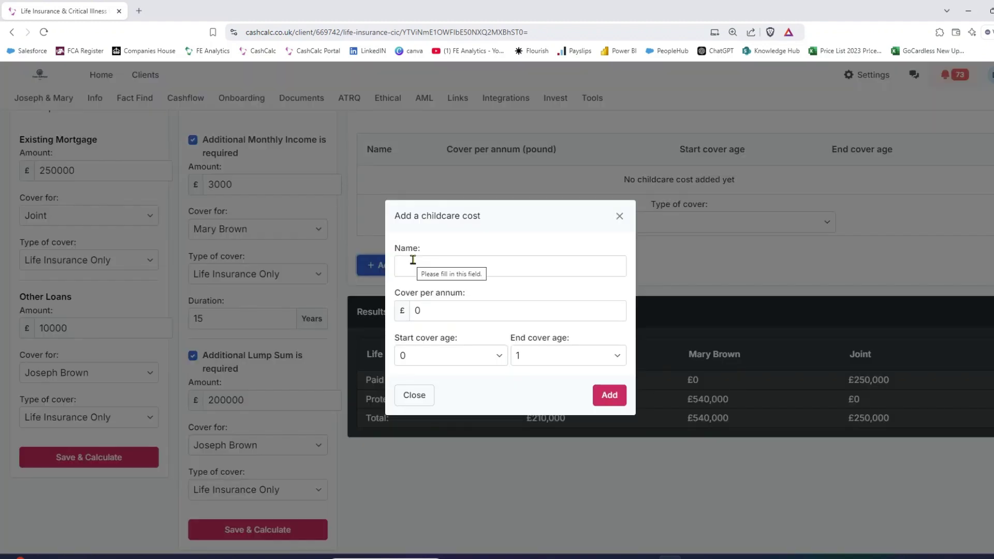
pyautogui.click(621, 219)
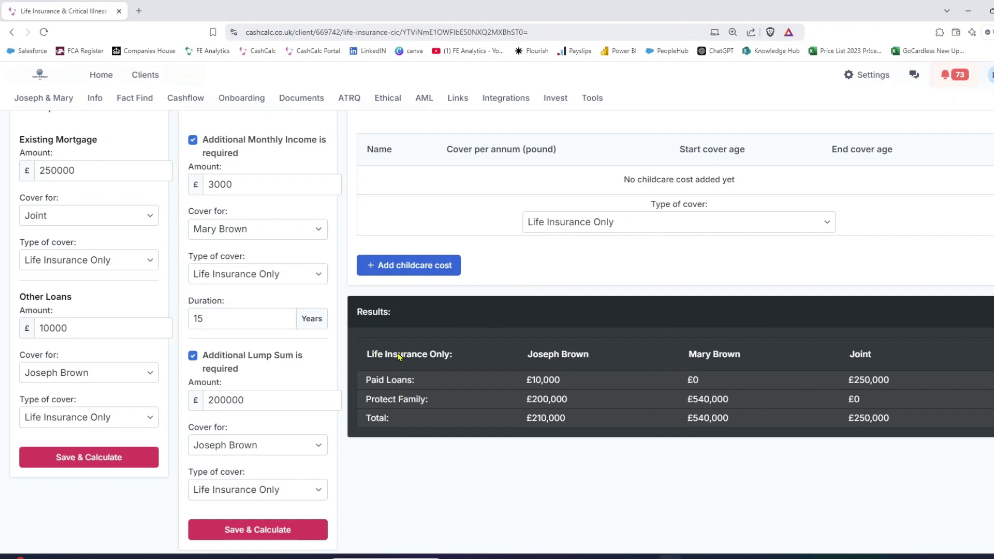
# - Check the additional lump sum's cover types, keeping Life Insurance Only, and review the total cover for each client and jointly
pyautogui.click(252, 495)
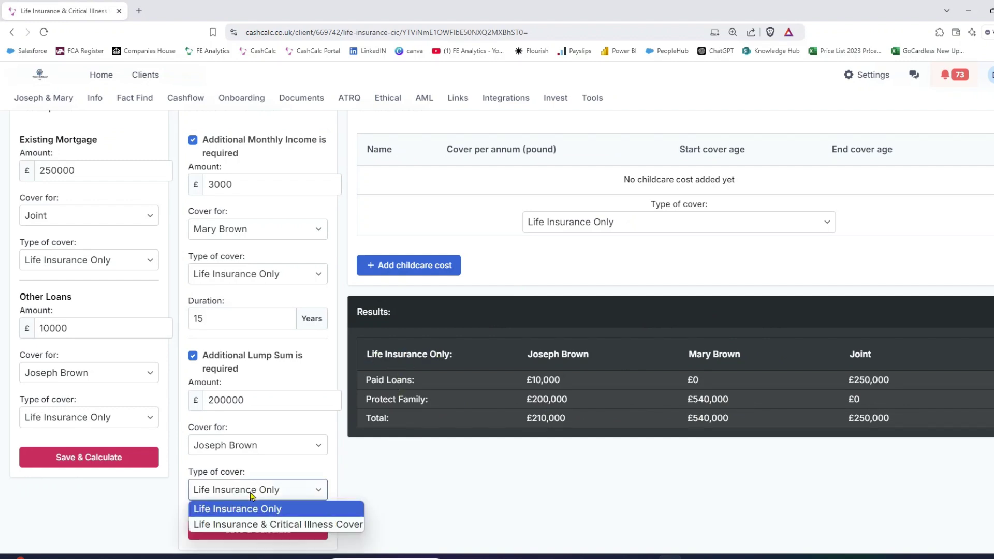
pyautogui.click(250, 510)
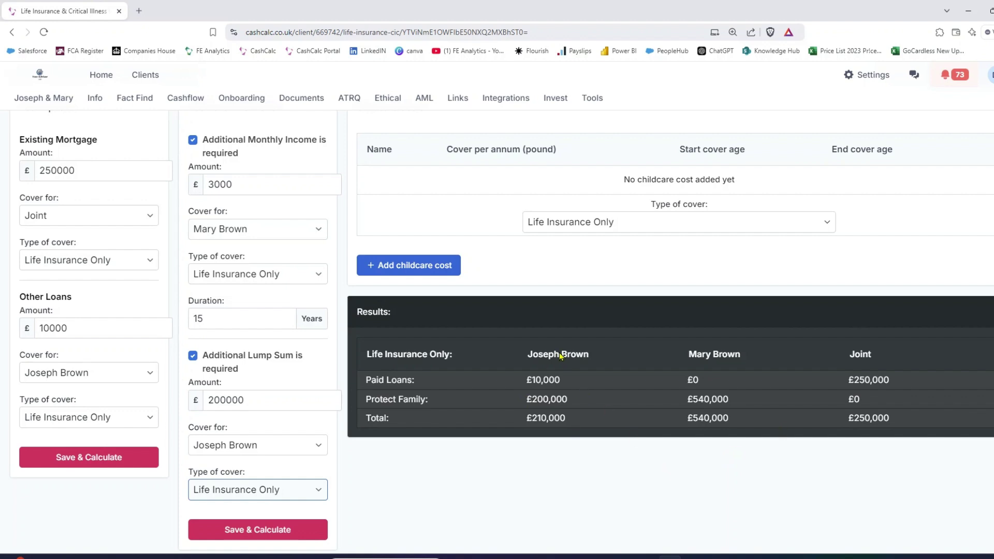
pyautogui.doubleClick(541, 418)
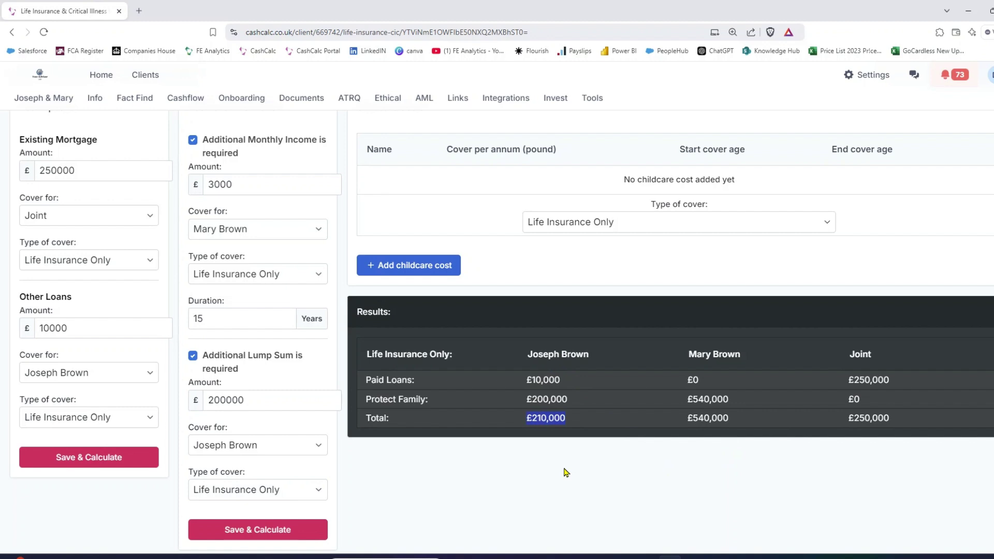
pyautogui.doubleClick(706, 417)
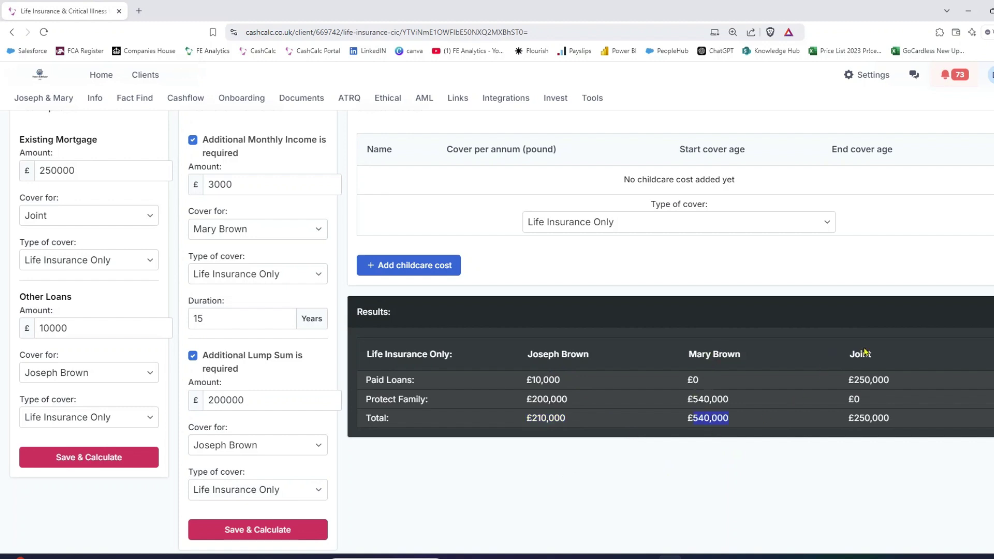
pyautogui.doubleClick(864, 418)
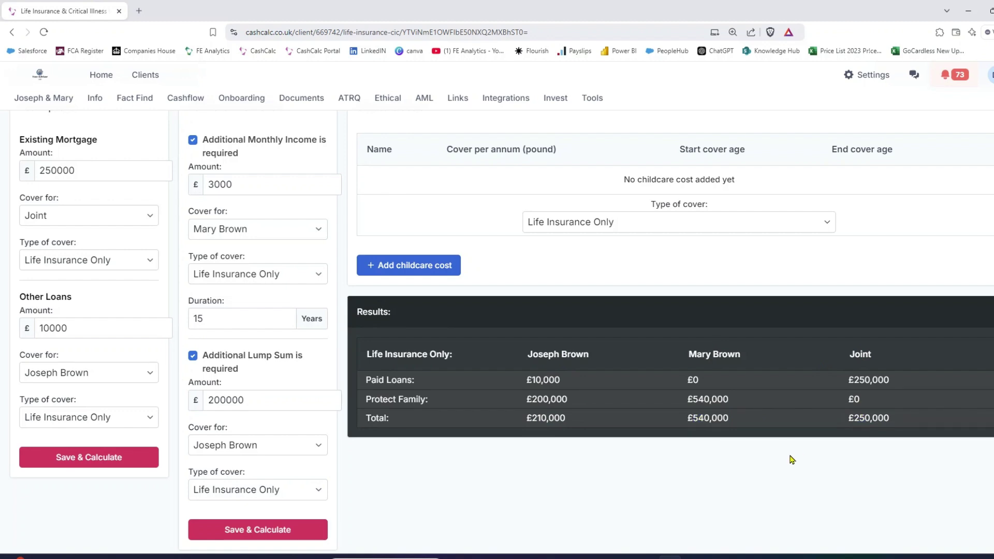
pyautogui.scroll(1, 791, 460)
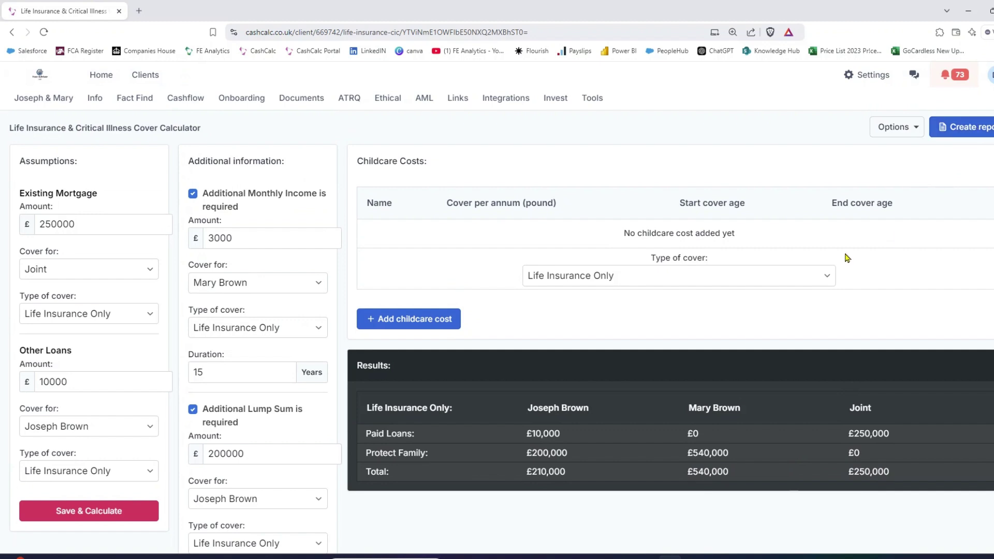
# - Open the Income Protection / PHI Calculator and check the employer sick pay entitlement types, keeping Full
pyautogui.click(594, 103)
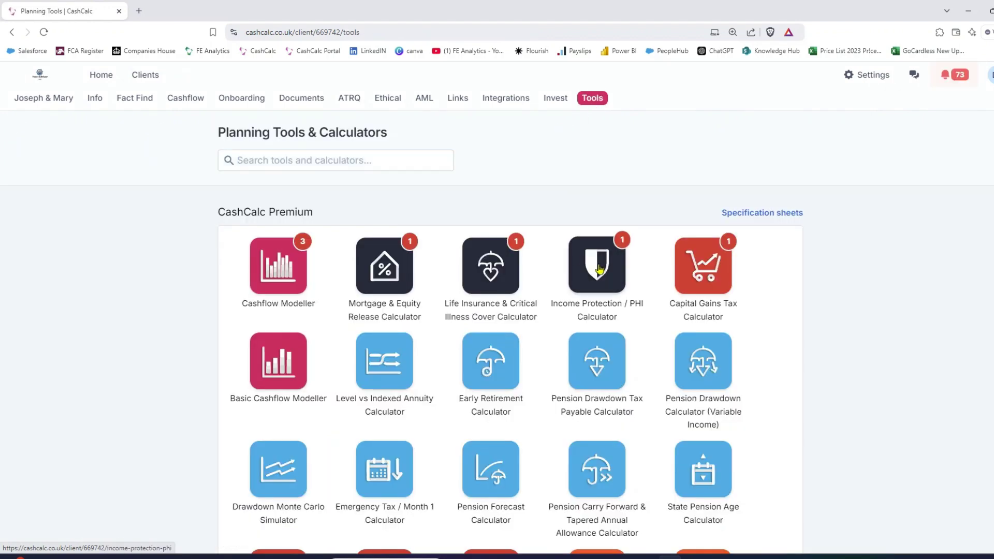
pyautogui.click(600, 269)
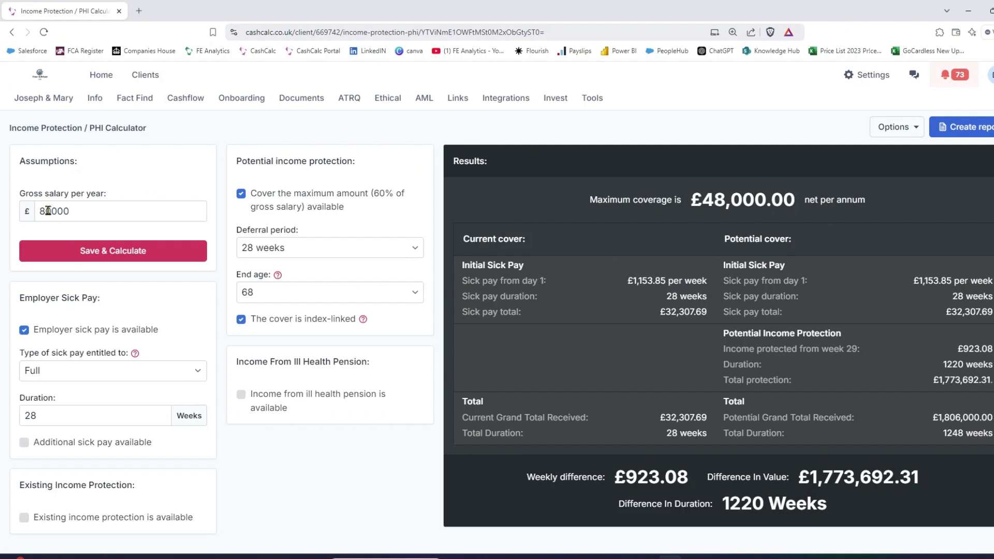
pyautogui.scroll(-1, 155, 228)
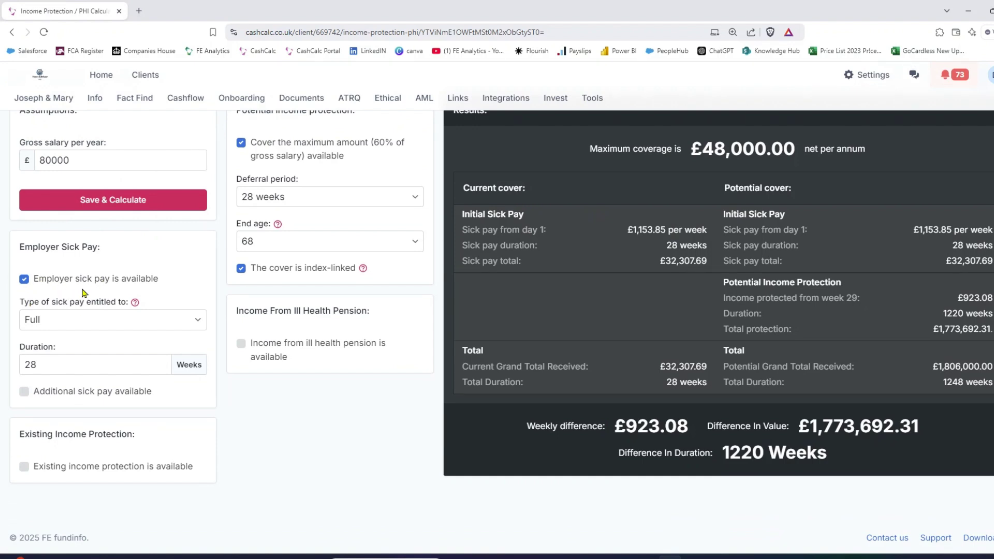
pyautogui.click(65, 327)
pyautogui.click(65, 327)
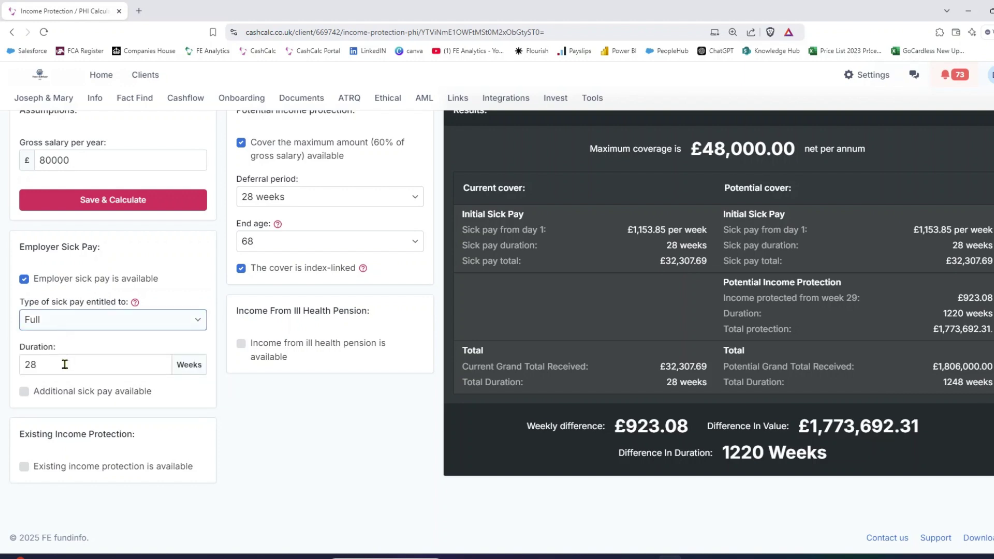
# - Enable additional employer sick pay, check its entitlement types, and disable it again
pyautogui.click(24, 392)
pyautogui.click(58, 433)
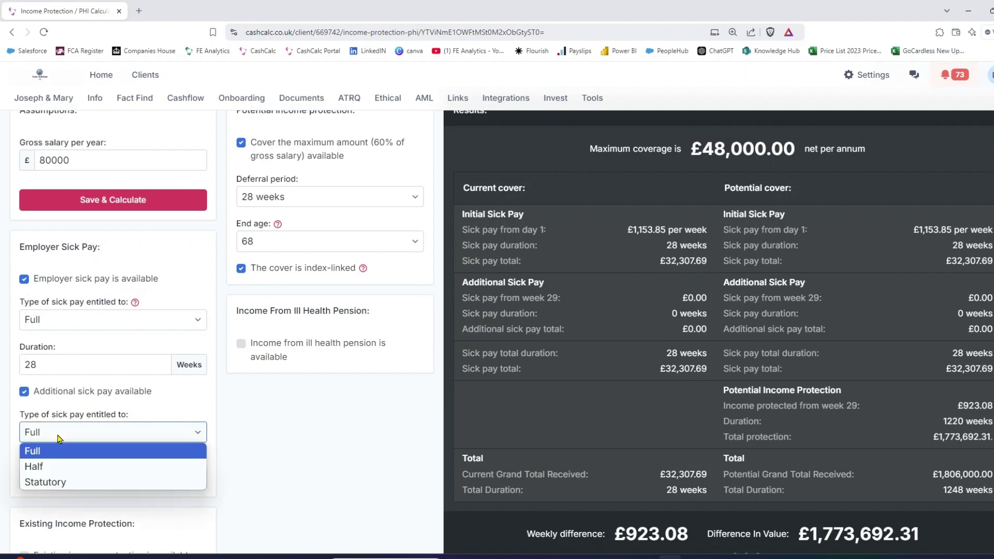
pyautogui.click(87, 410)
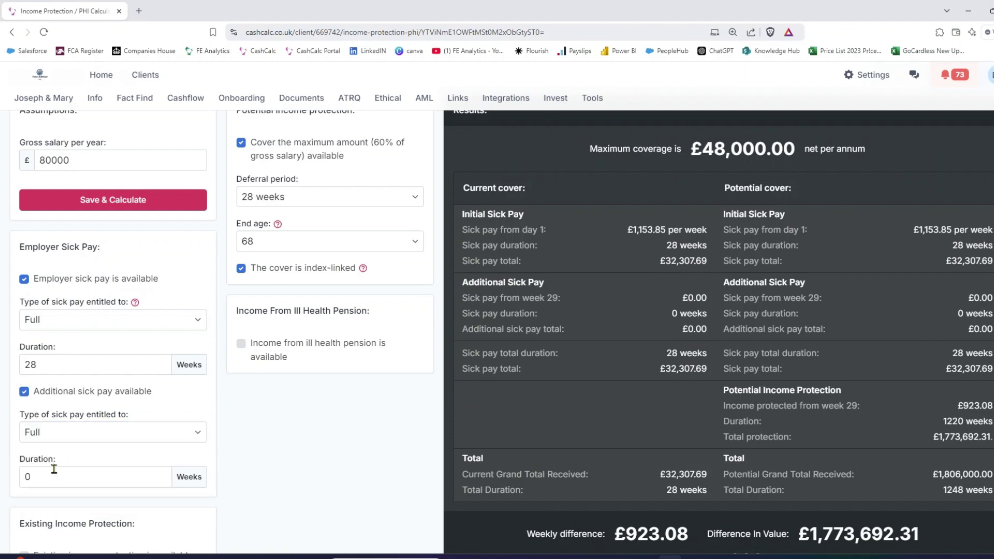
pyautogui.click(24, 391)
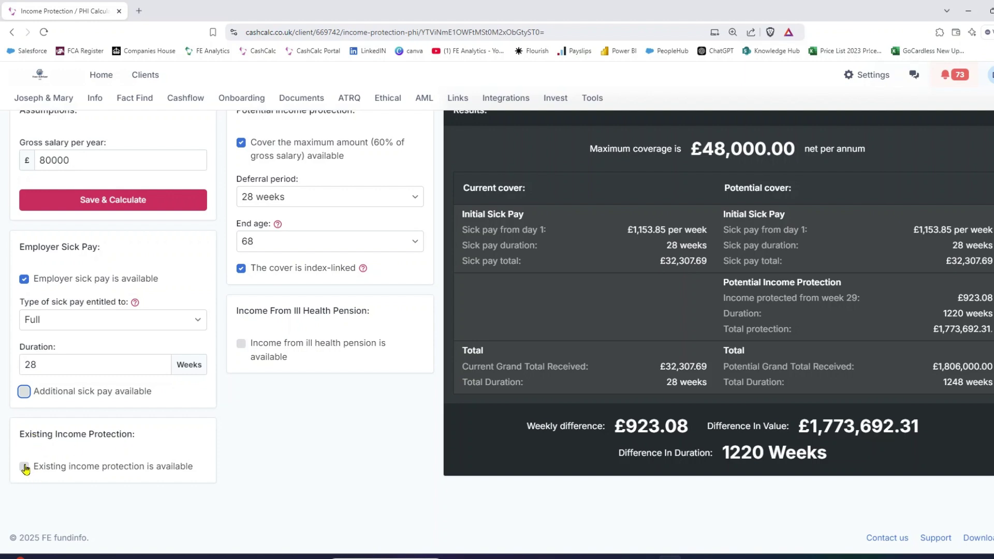
# - Review the current cover's sick pay total and the potential income protection's amount and duration in the results
pyautogui.scroll(2, 355, 426)
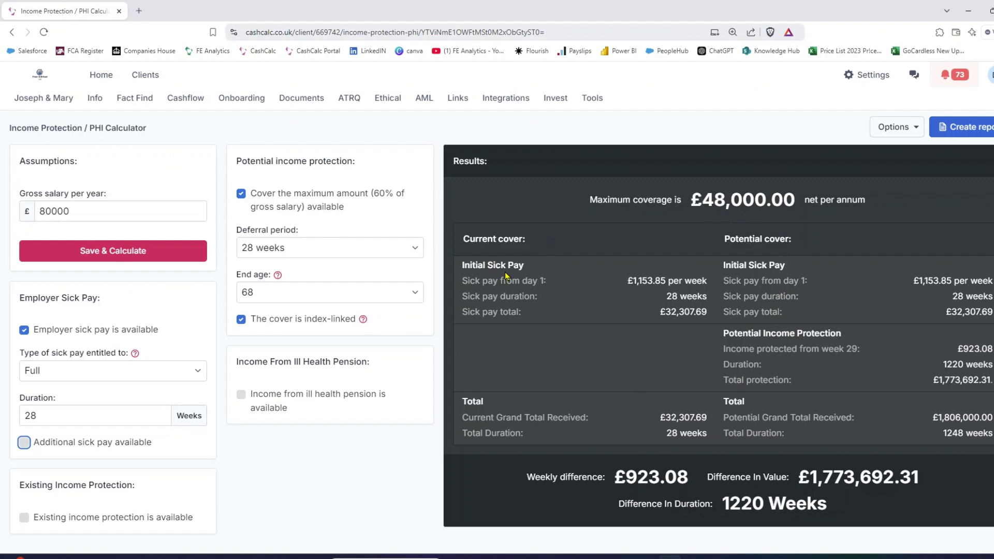
pyautogui.moveTo(678, 314); pyautogui.dragTo(660, 314)
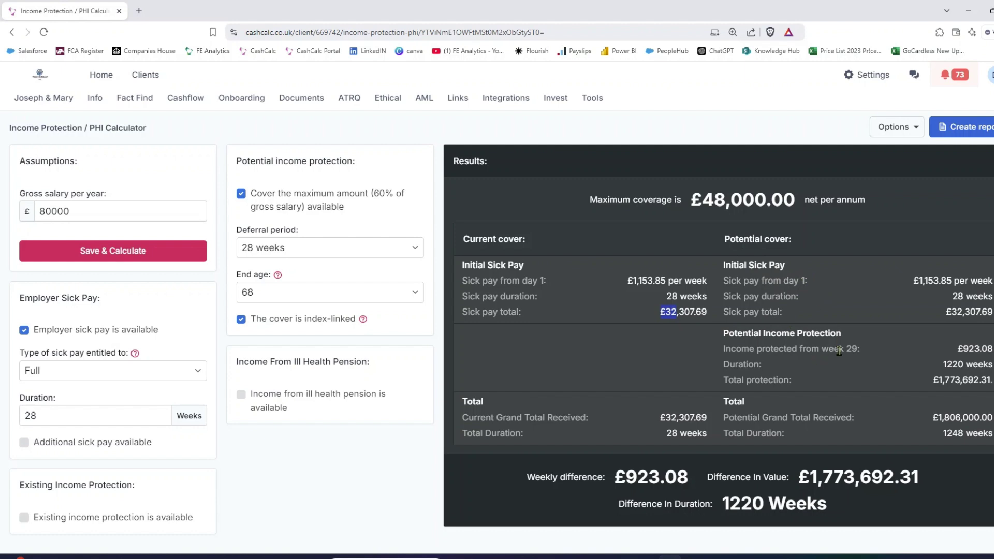
pyautogui.moveTo(977, 349); pyautogui.dragTo(958, 349)
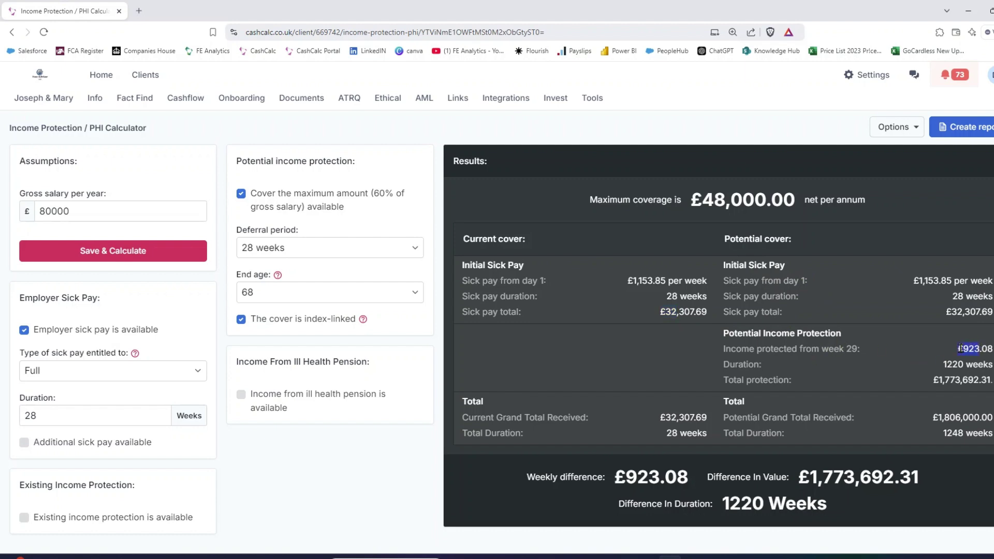
pyautogui.doubleClick(951, 367)
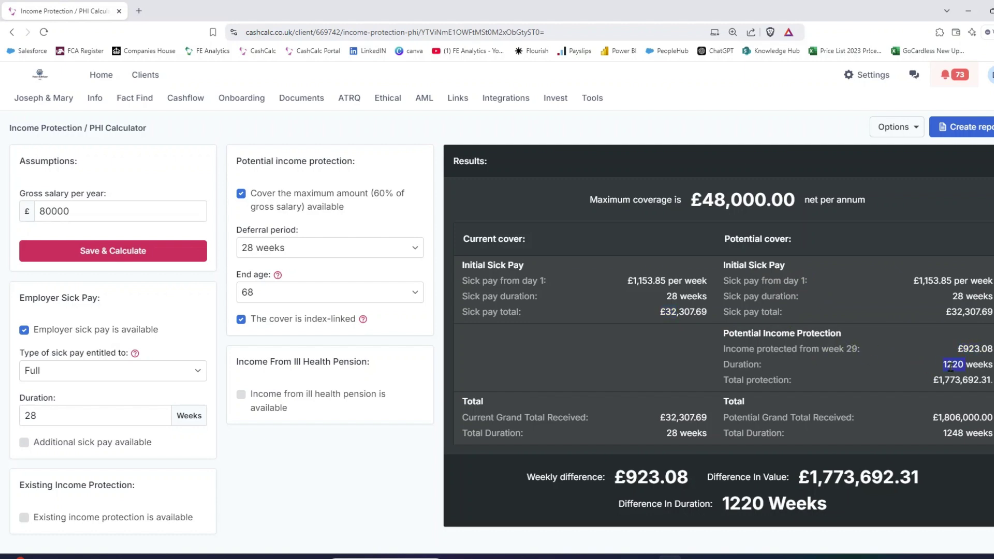